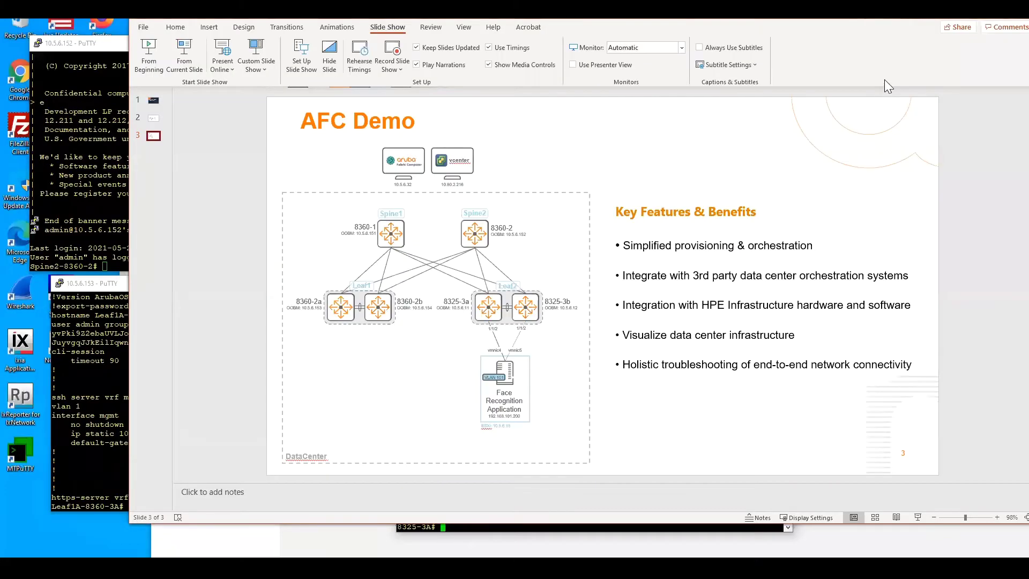
# Bring the Fabric Composer browser window to the front
pyautogui.click(290, 553)
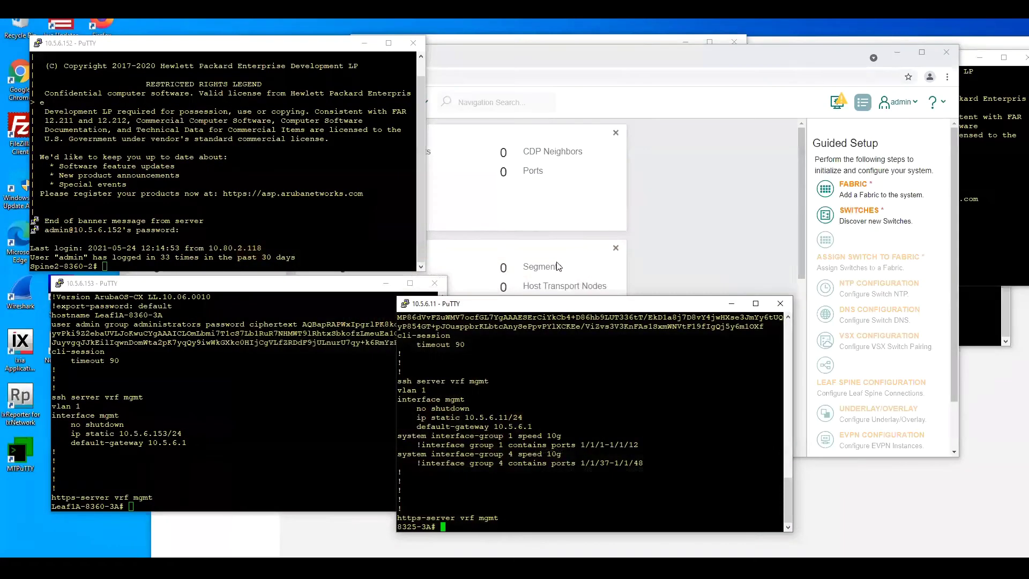
pyautogui.click(286, 533)
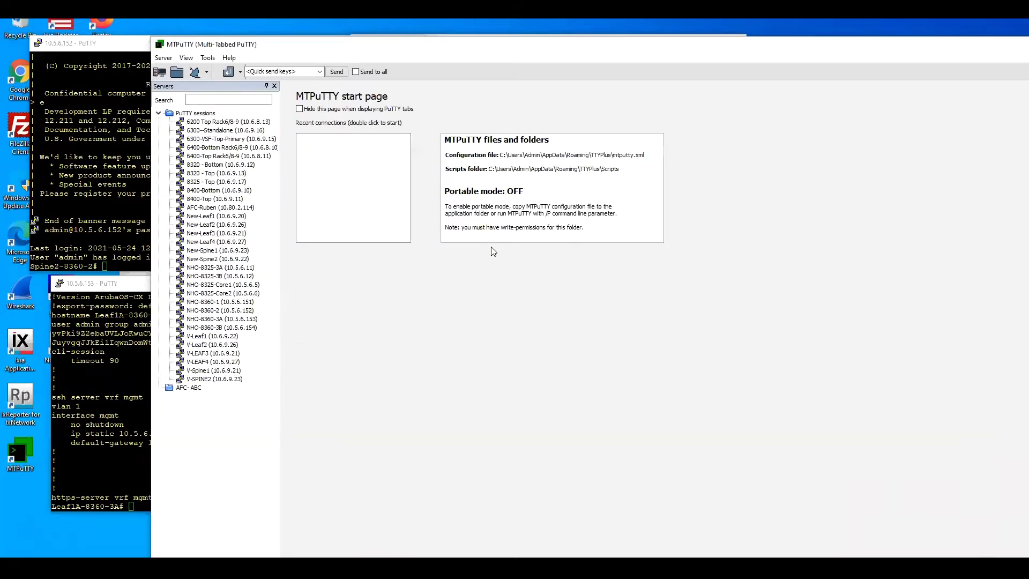
pyautogui.click(276, 552)
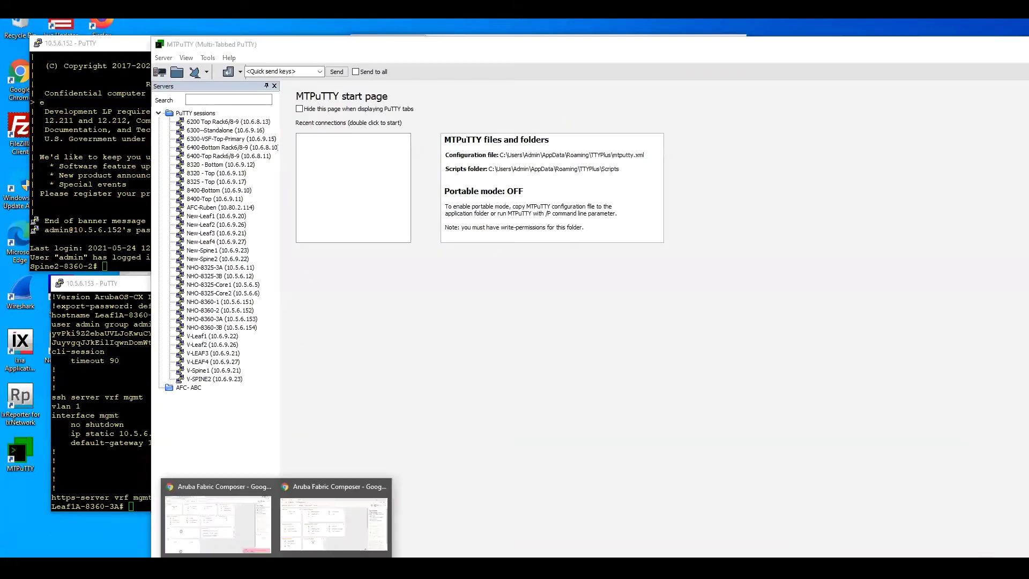
pyautogui.click(235, 537)
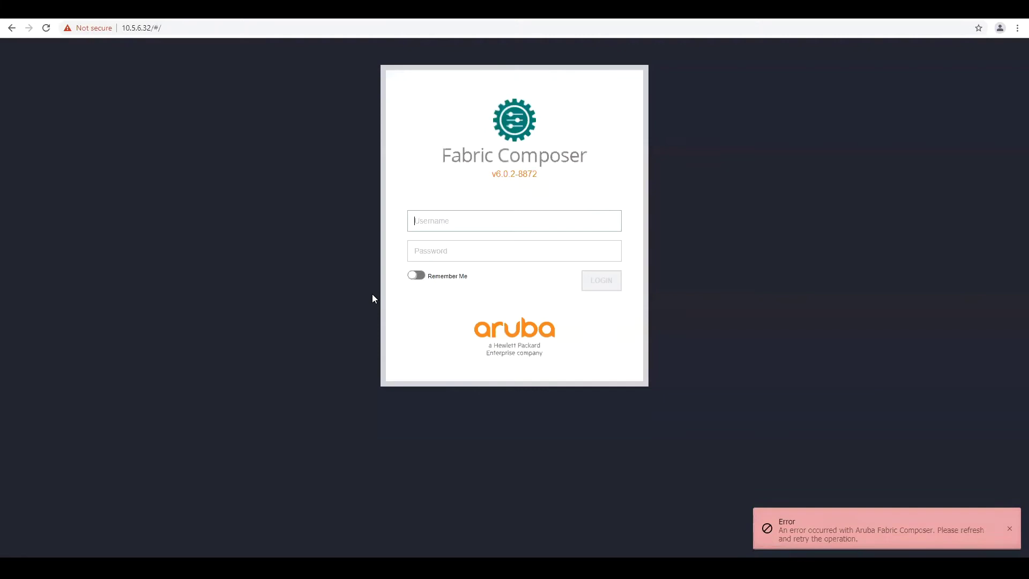
# Log in to Fabric Composer as admin with the account password
pyautogui.click(421, 222)
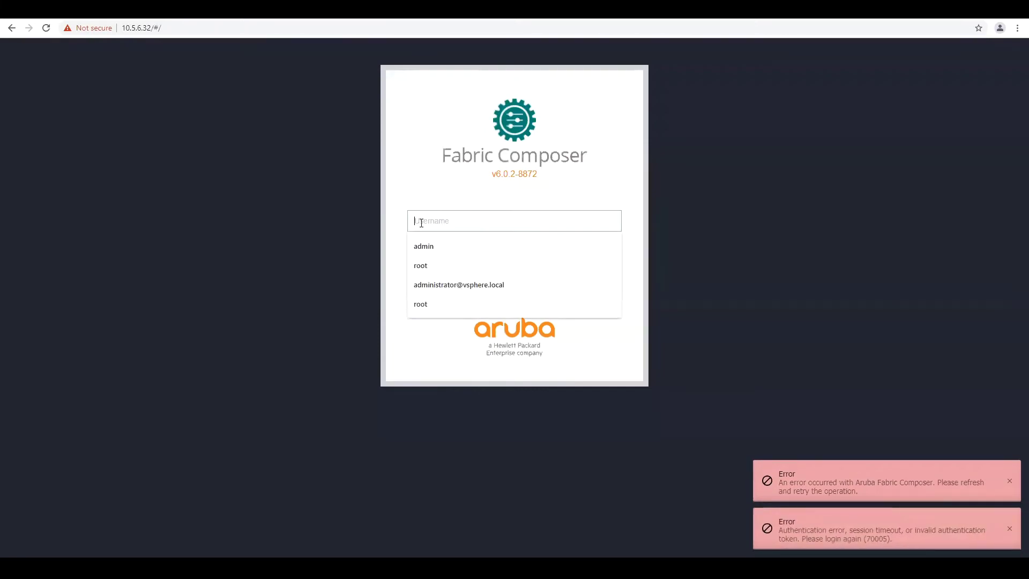
pyautogui.write('admin')
pyautogui.press('Escape')
pyautogui.press('Tab')
pyautogui.write('plexxi')
pyautogui.press('Return')
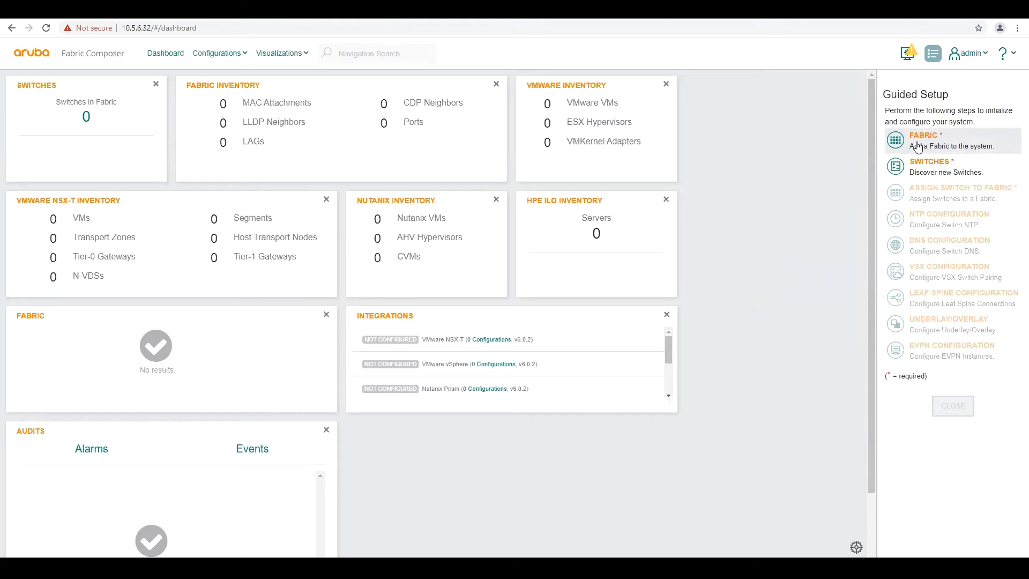
# Add a new fabric named dc1-pod1 and apply it
pyautogui.click(917, 145)
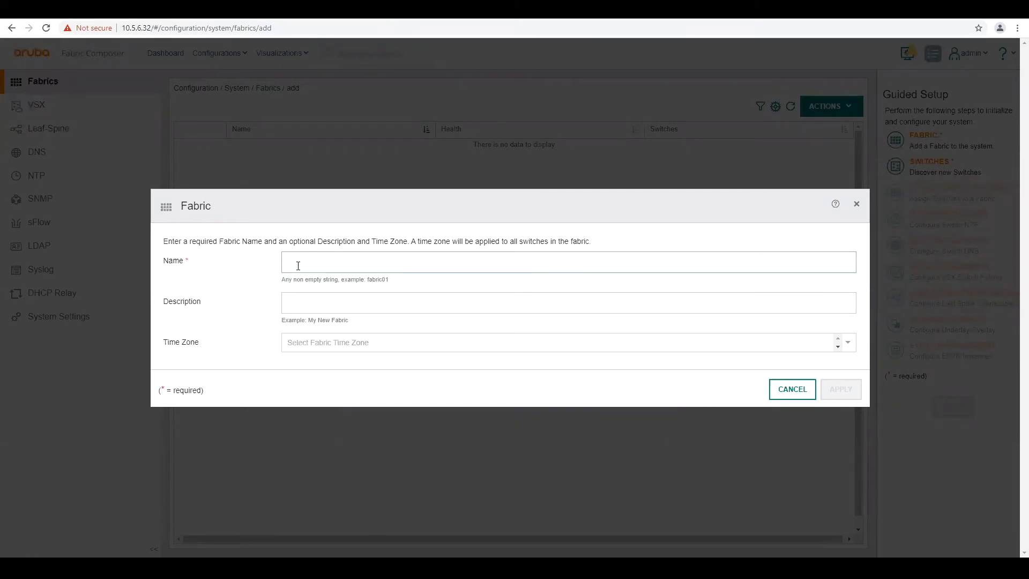
pyautogui.write('dc1-pod1')
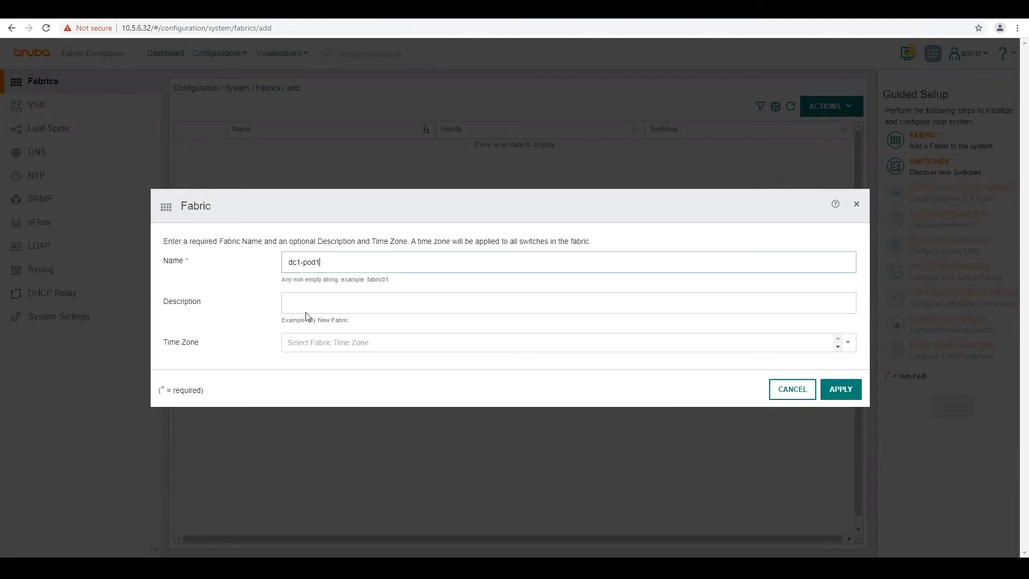
pyautogui.click(843, 397)
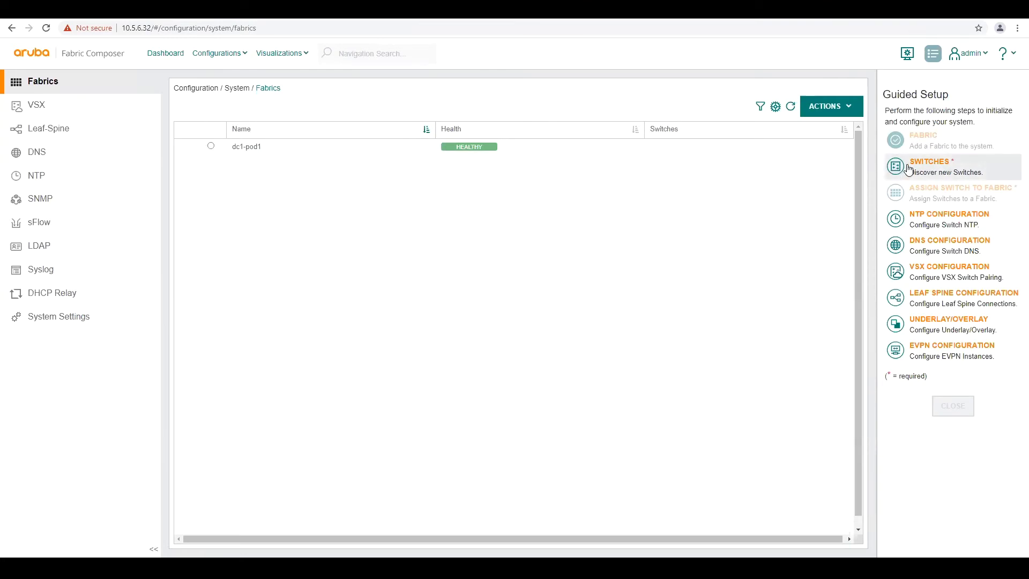
# Start switch discovery and paste the list of switch IP addresses
pyautogui.click(909, 170)
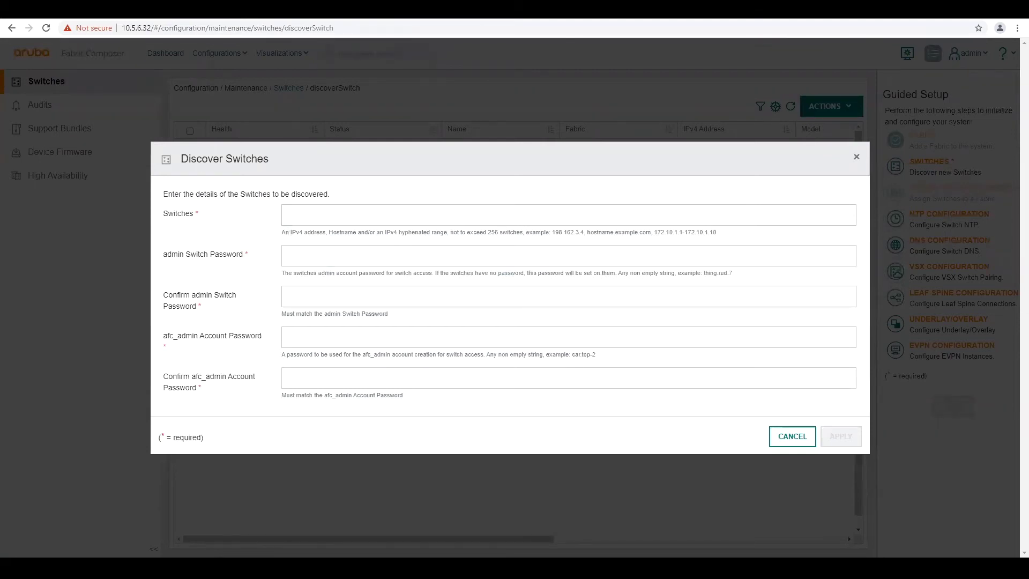
pyautogui.click(302, 216)
pyautogui.rightClick(302, 216)
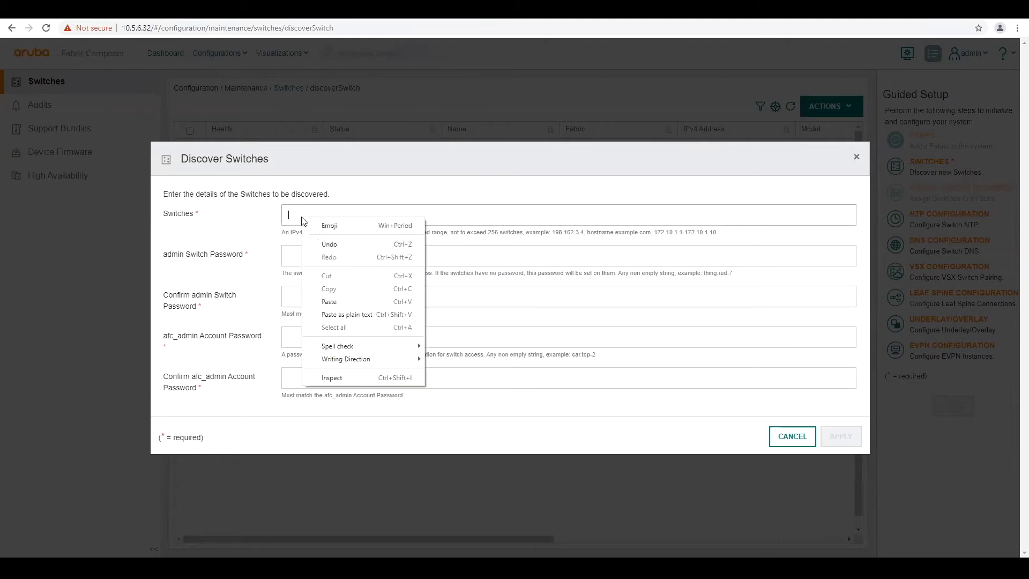
pyautogui.click(329, 299)
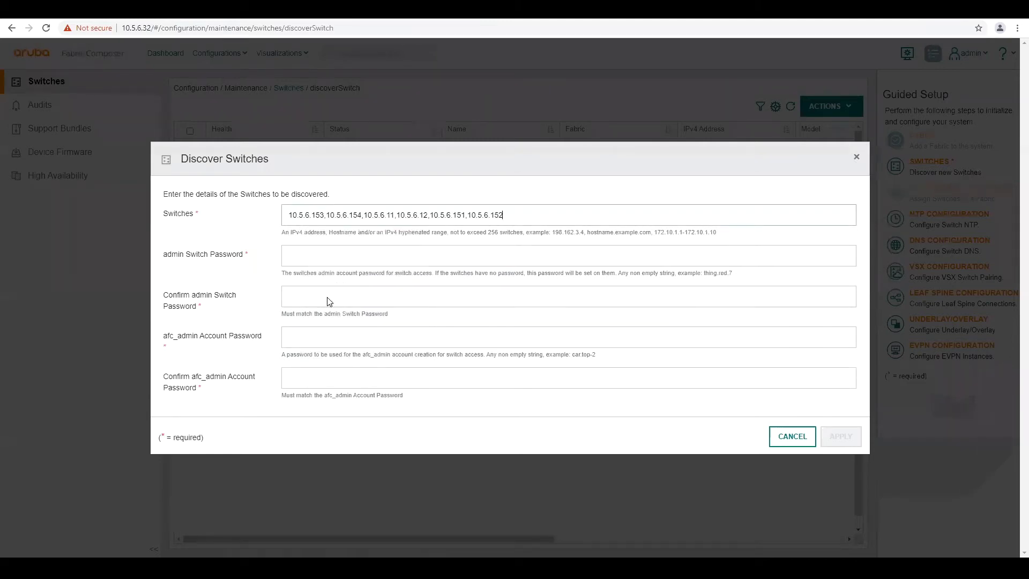
# Enter the admin and afc_admin password pairs and discover the switches
pyautogui.click(300, 258)
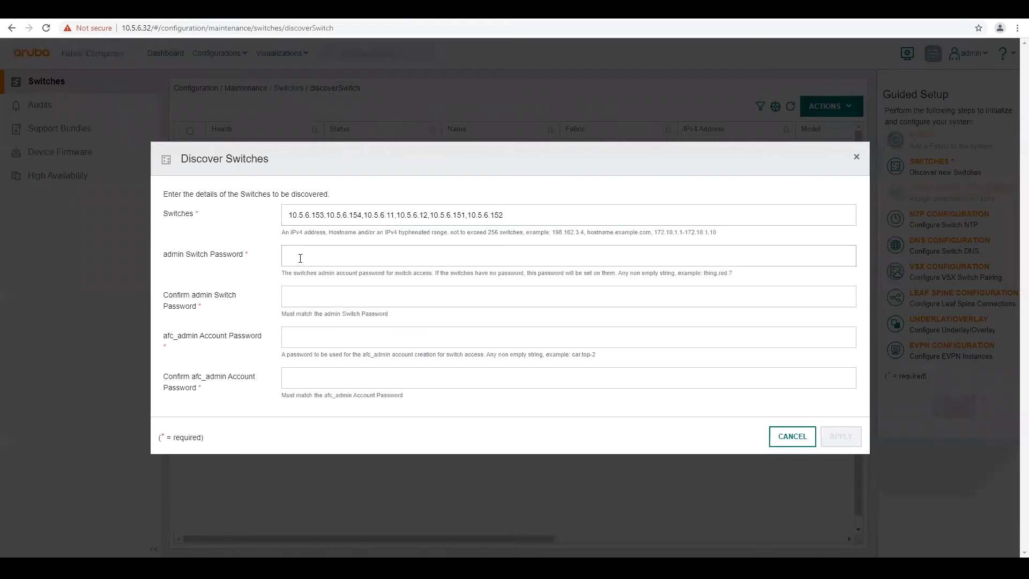
pyautogui.write('••••')
pyautogui.press('Tab')
pyautogui.write('•••••')
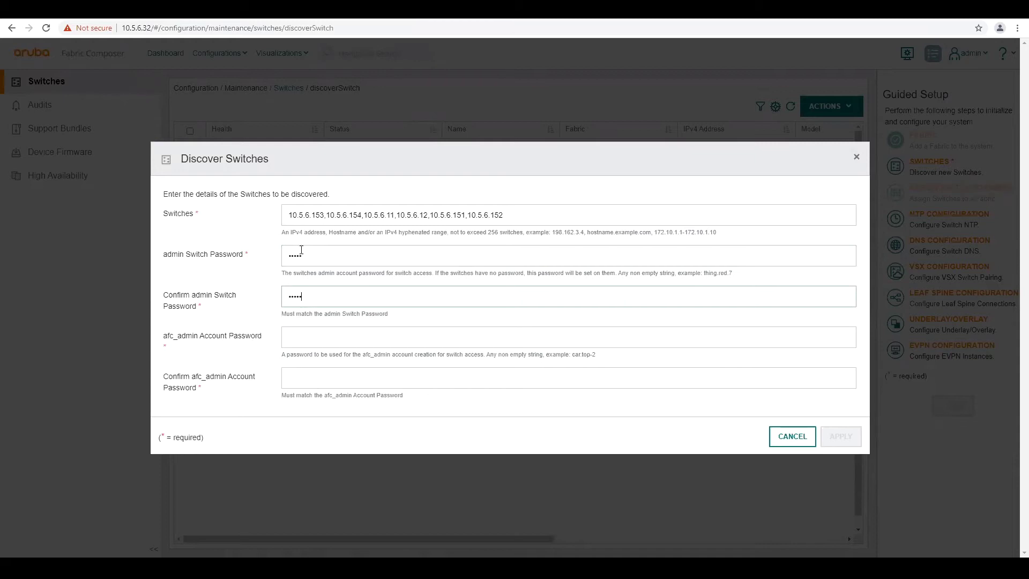
pyautogui.click(301, 341)
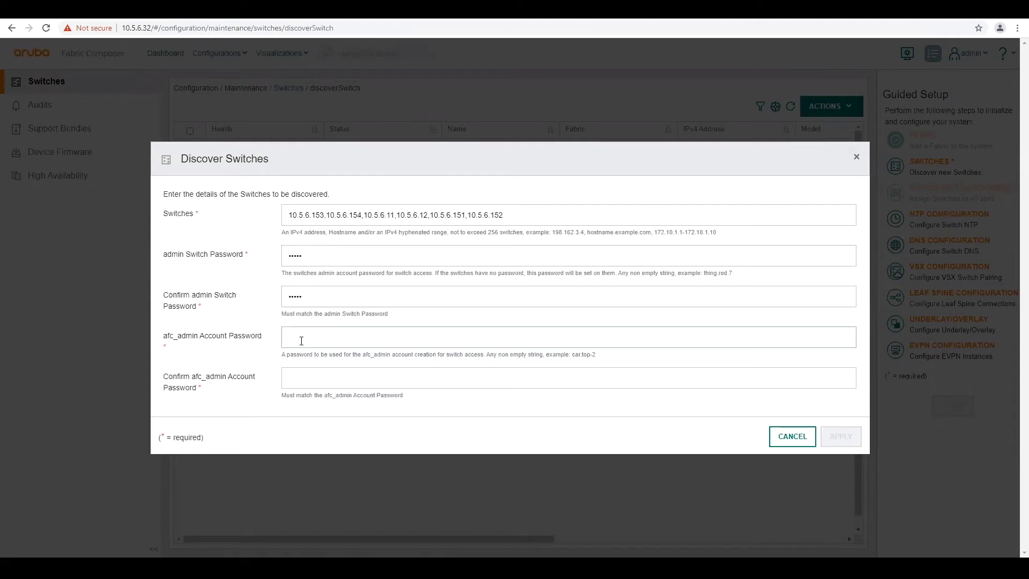
pyautogui.write('admin')
pyautogui.press('Tab')
pyautogui.write('admin')
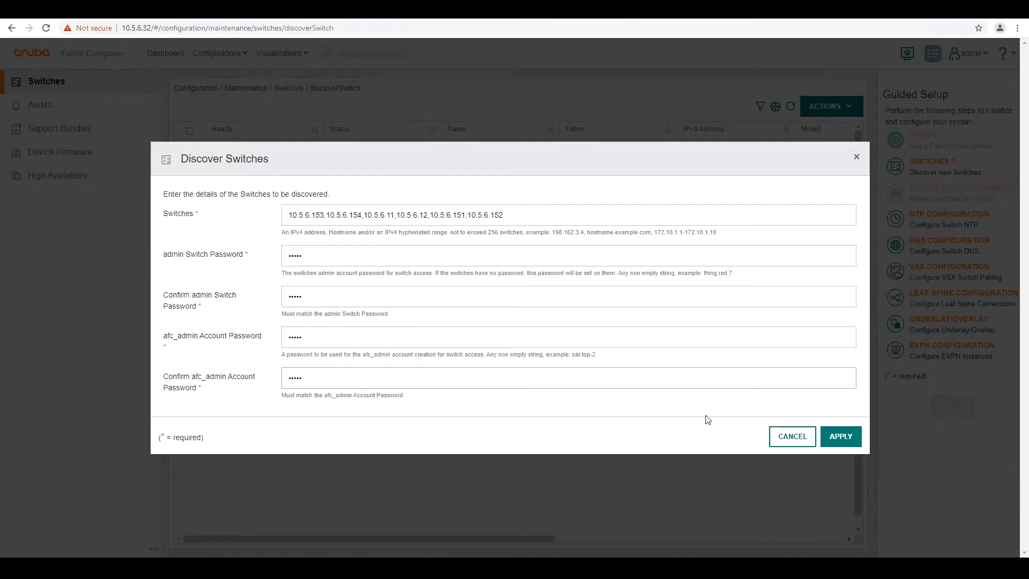
pyautogui.click(837, 440)
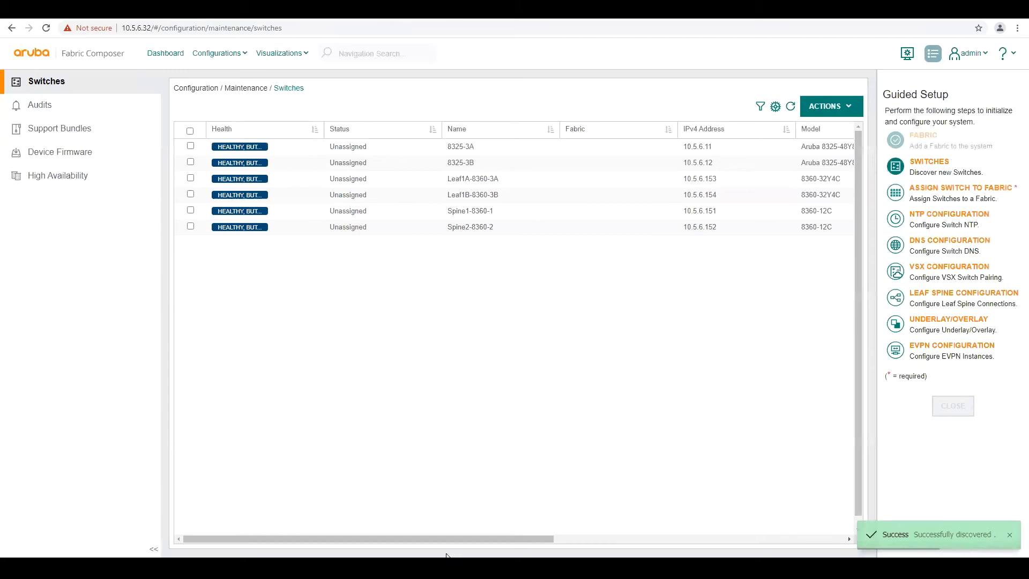
# Run 'sh run' on Leaf1A (10.5.6.153) to check the afc_admin user, then minimize PuTTY
pyautogui.moveTo(434, 568)
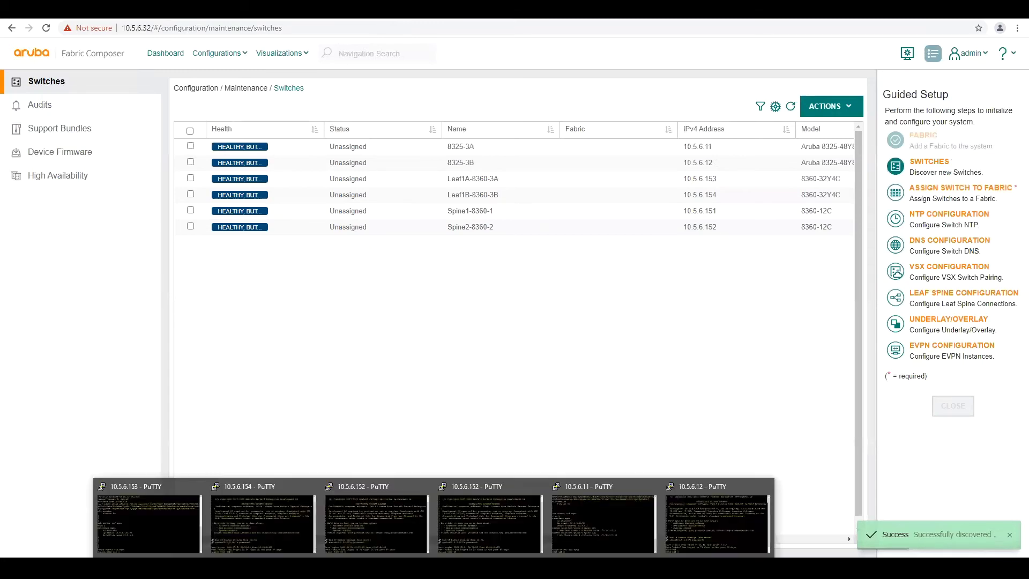
pyautogui.click(159, 534)
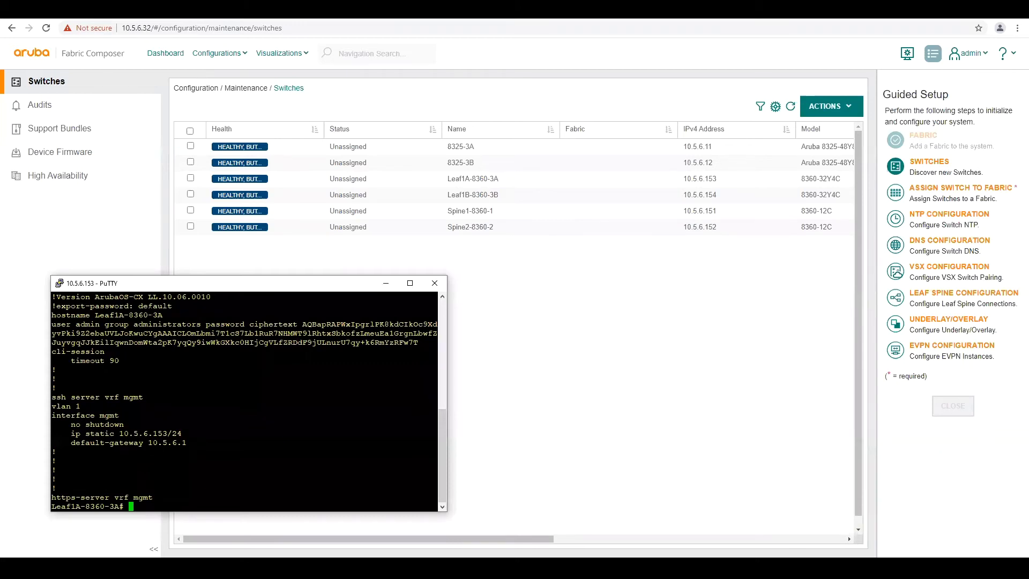
pyautogui.write('sh')
pyautogui.moveTo(436, 445); pyautogui.dragTo(54, 413)
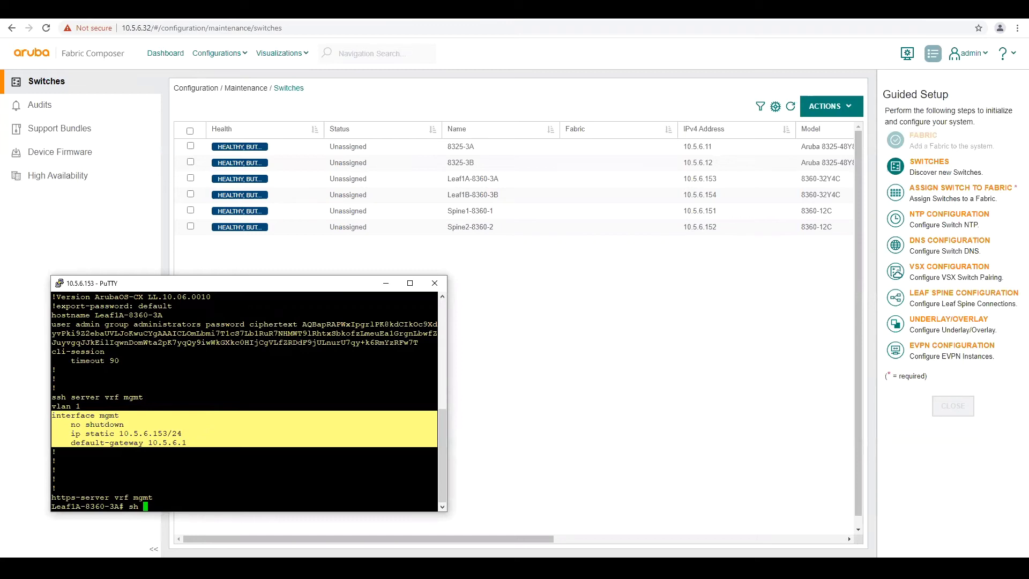
pyautogui.write('runn')
pyautogui.press('Return')
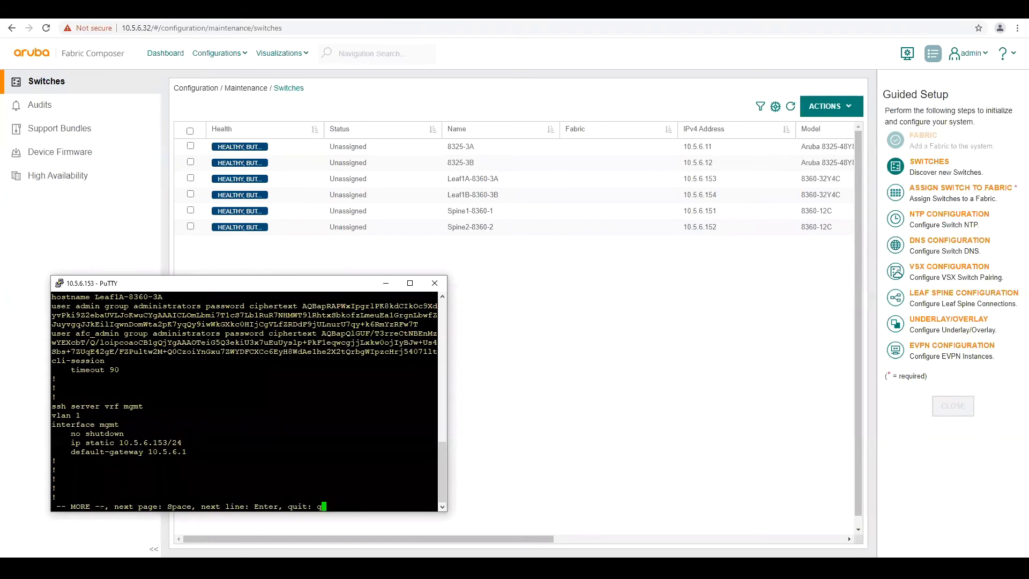
pyautogui.press('Return')
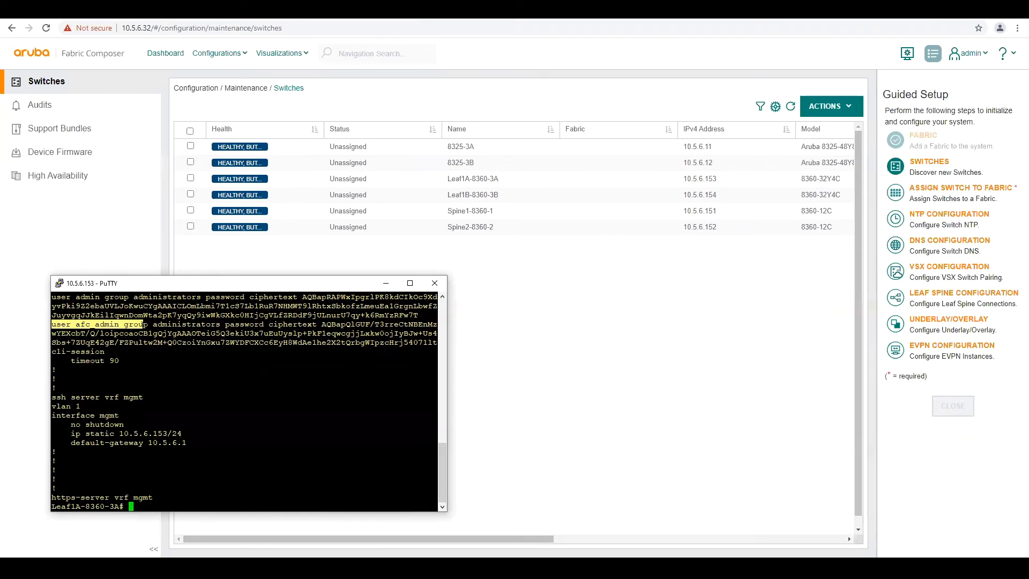
pyautogui.click(386, 284)
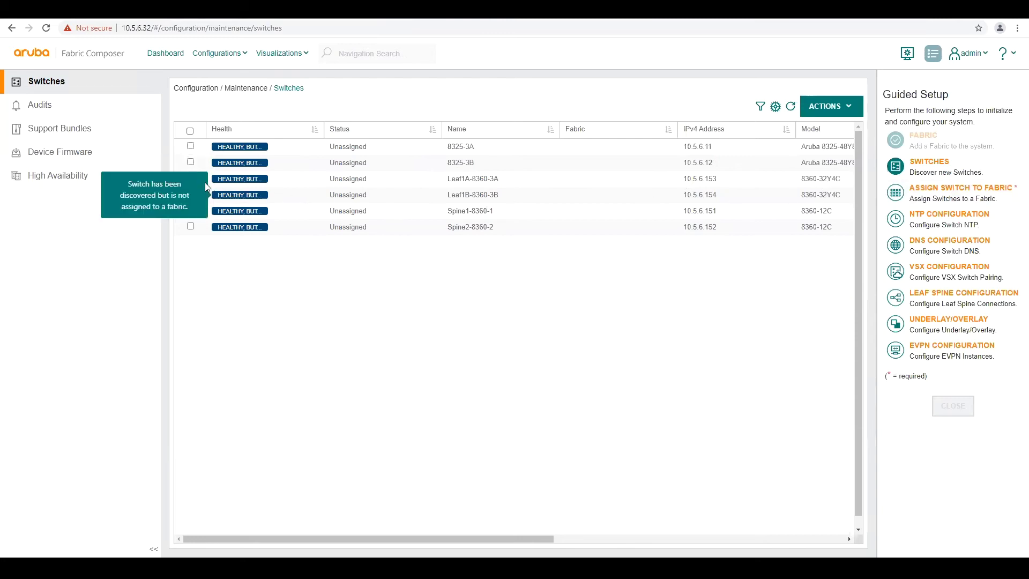
# Select switches 8325-3A, 8325-3B, Leaf1A-8360-3A and Leaf1B-8360-3B, leaving the spines unselected
pyautogui.click(191, 179)
pyautogui.click(191, 195)
pyautogui.click(191, 211)
pyautogui.click(190, 228)
pyautogui.click(190, 226)
pyautogui.click(190, 210)
pyautogui.click(191, 163)
pyautogui.click(191, 146)
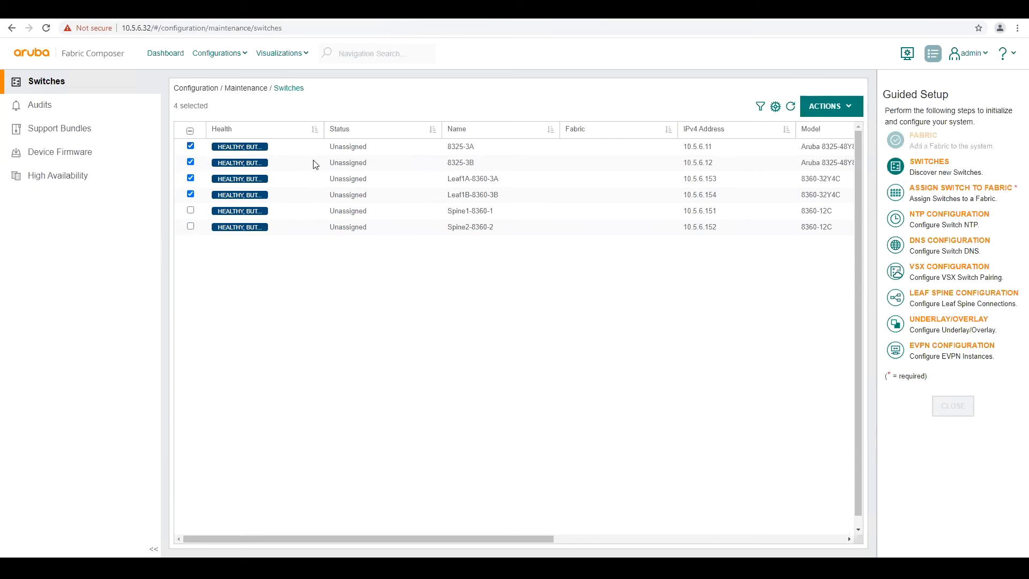
# Assign the four selected switches to dc1-pod1 with the Leaf role
pyautogui.click(917, 199)
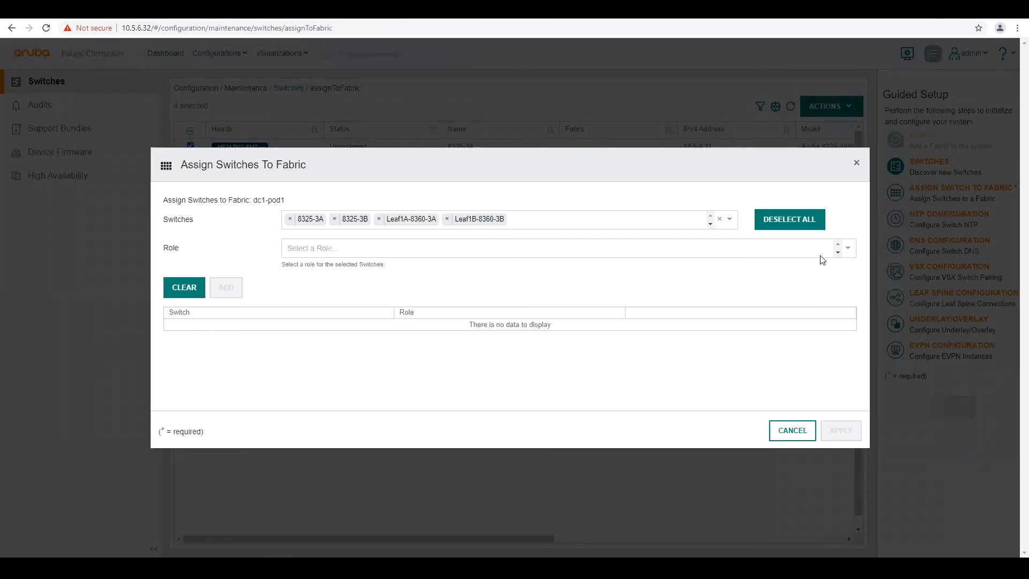
pyautogui.click(837, 253)
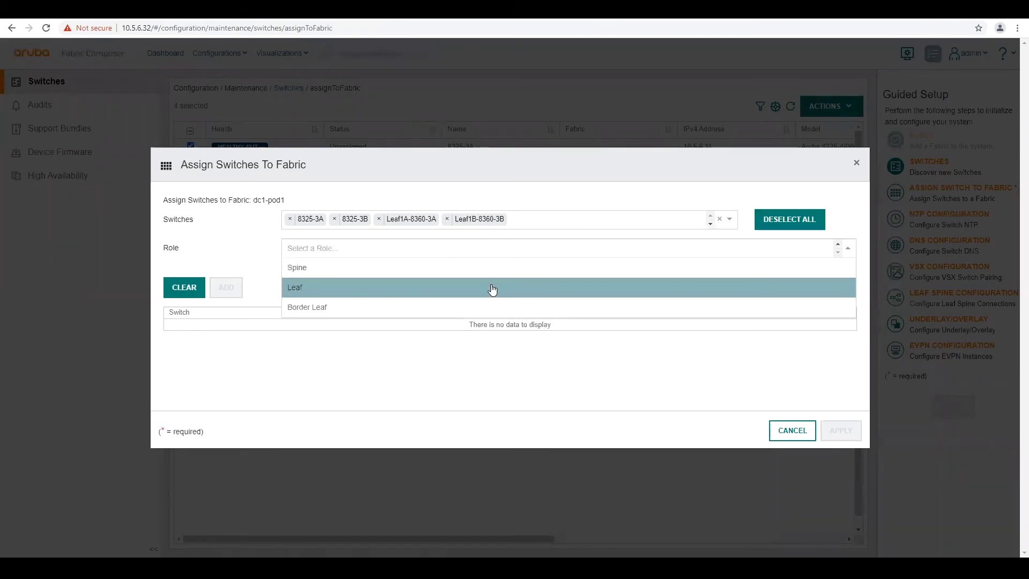
pyautogui.click(293, 291)
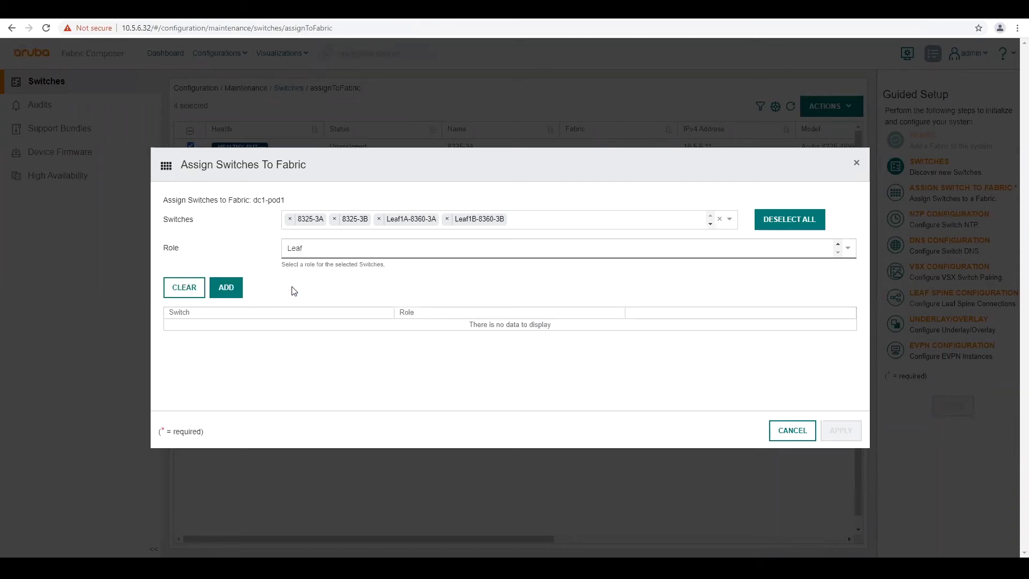
pyautogui.click(227, 288)
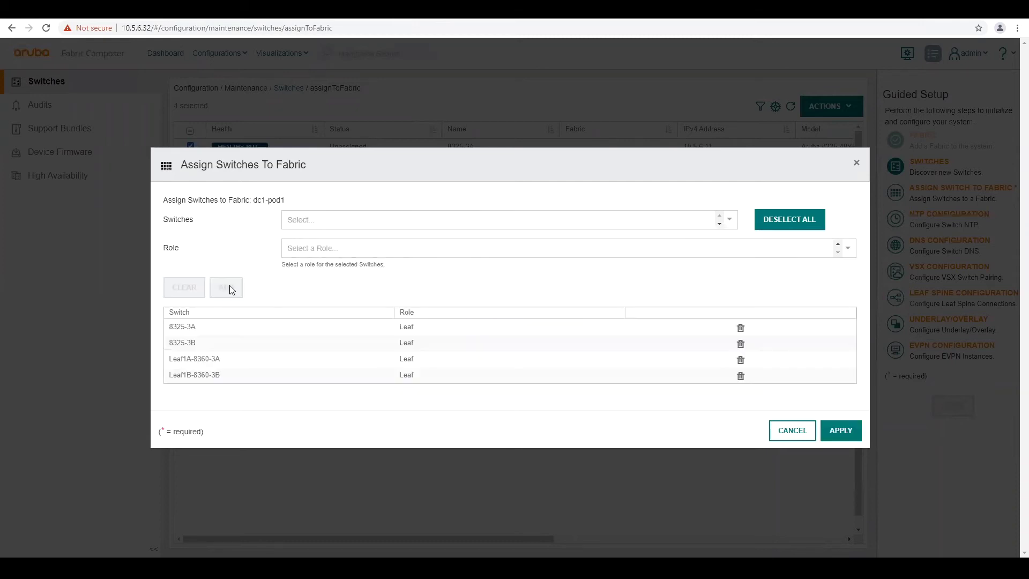
pyautogui.click(840, 434)
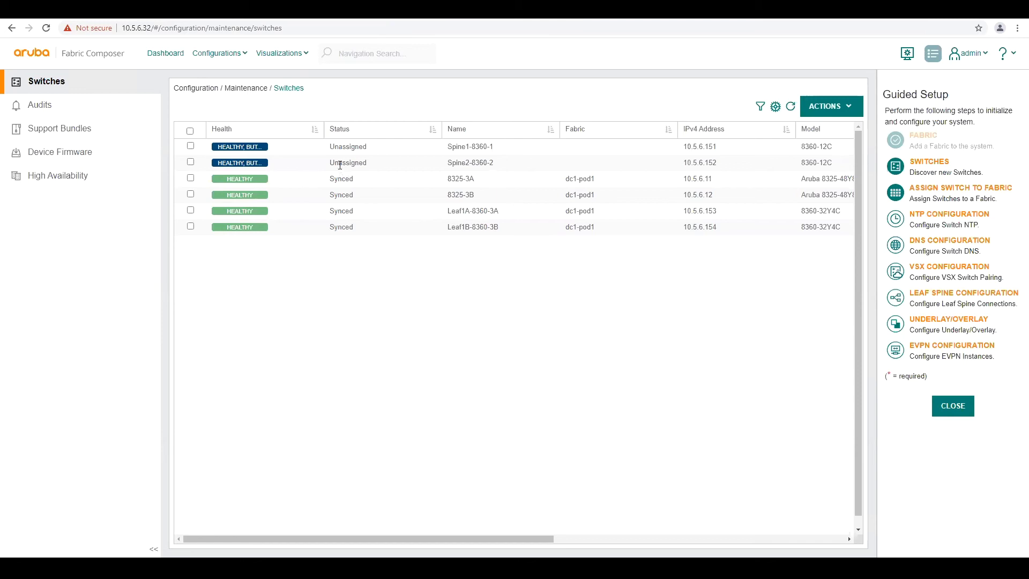
# Select Spine1-8360-1 and Spine2-8360-2 and assign them to dc1-pod1 as Spine
pyautogui.click(190, 161)
pyautogui.click(191, 147)
pyautogui.click(938, 198)
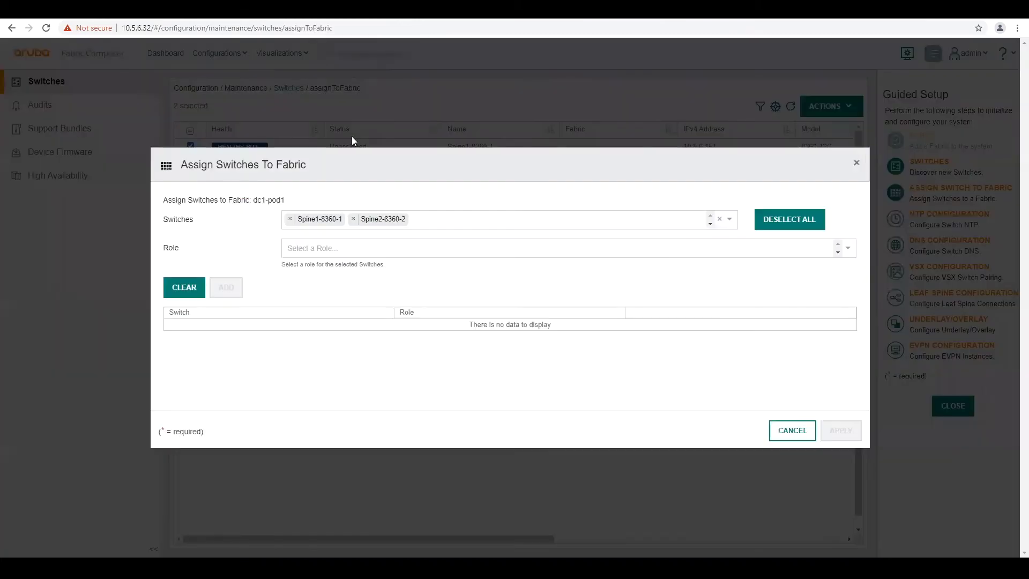
pyautogui.click(835, 250)
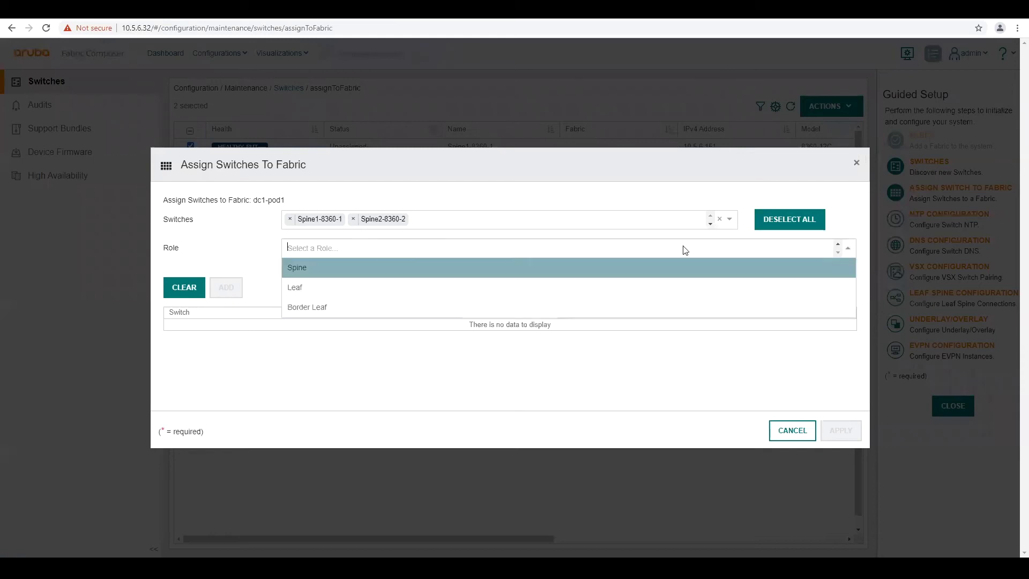
pyautogui.click(297, 268)
pyautogui.click(227, 287)
pyautogui.click(840, 433)
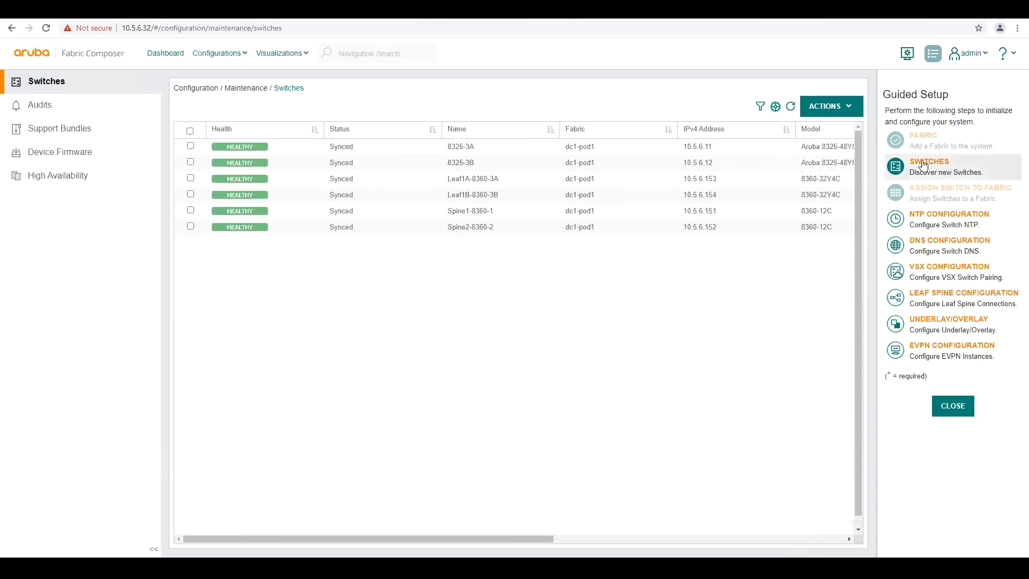
pyautogui.moveTo(942, 188)
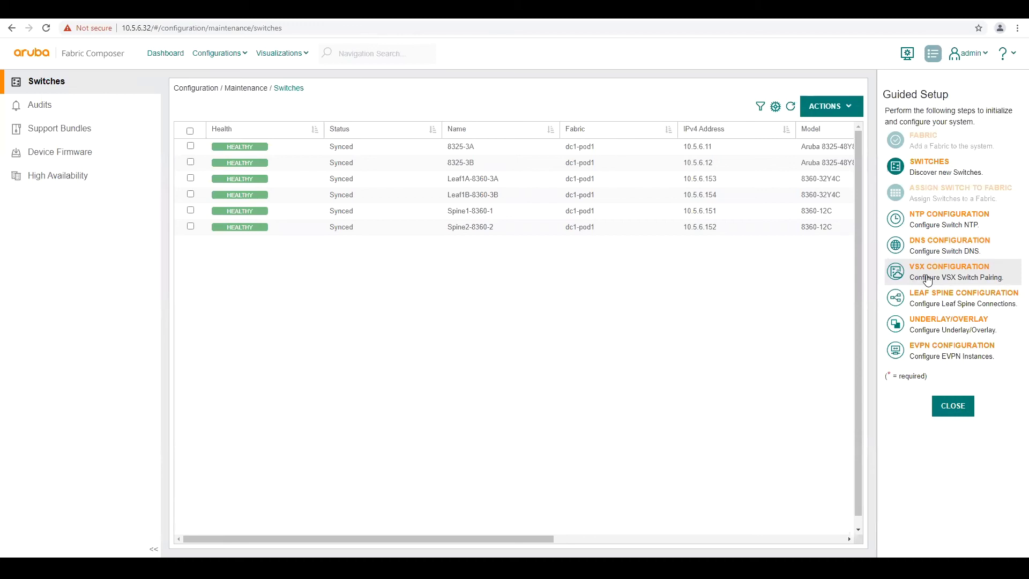
# Choose automatic VSX pair generation with the name prefix vsx-auto
pyautogui.click(927, 280)
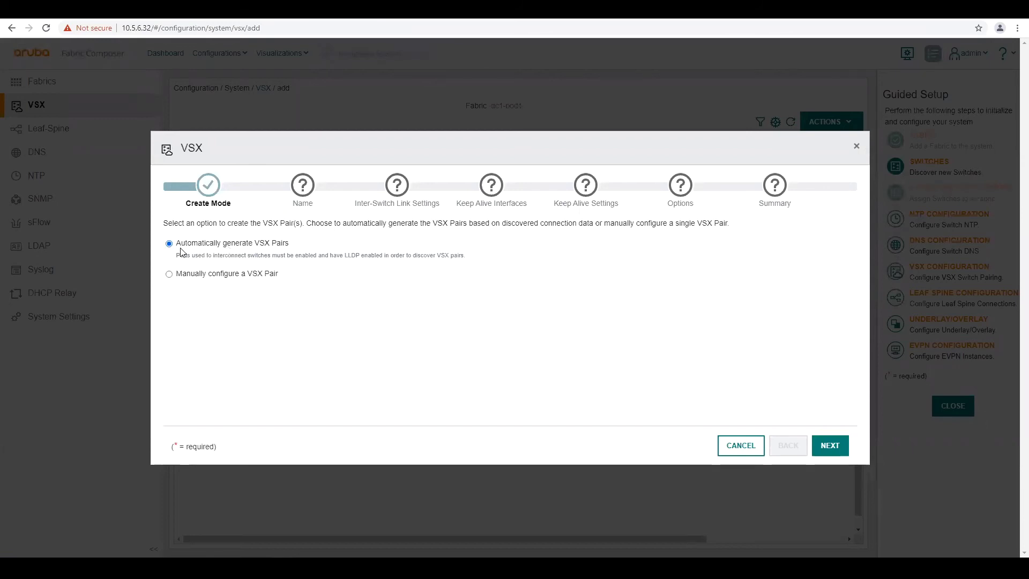
pyautogui.click(169, 275)
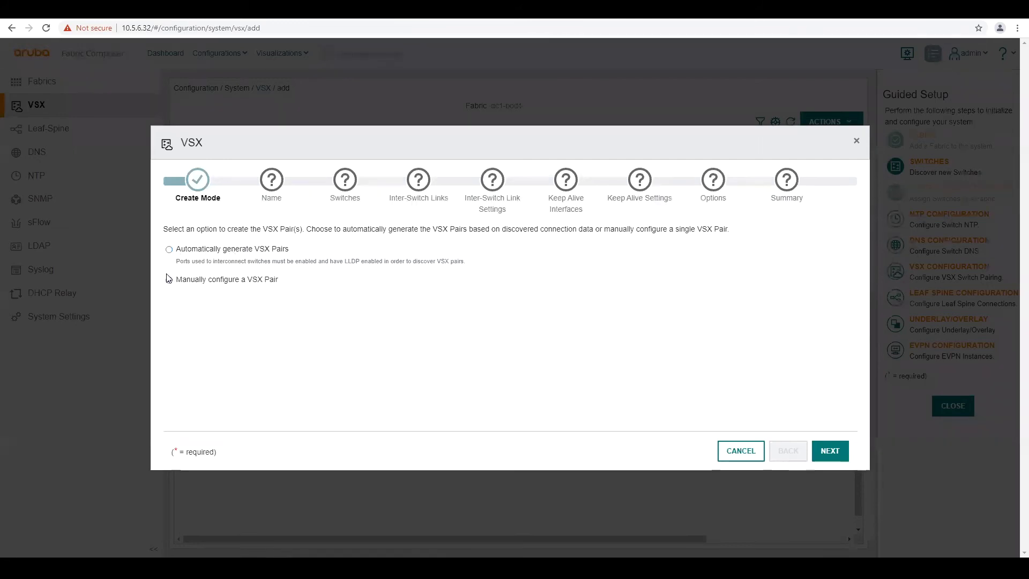
pyautogui.click(169, 250)
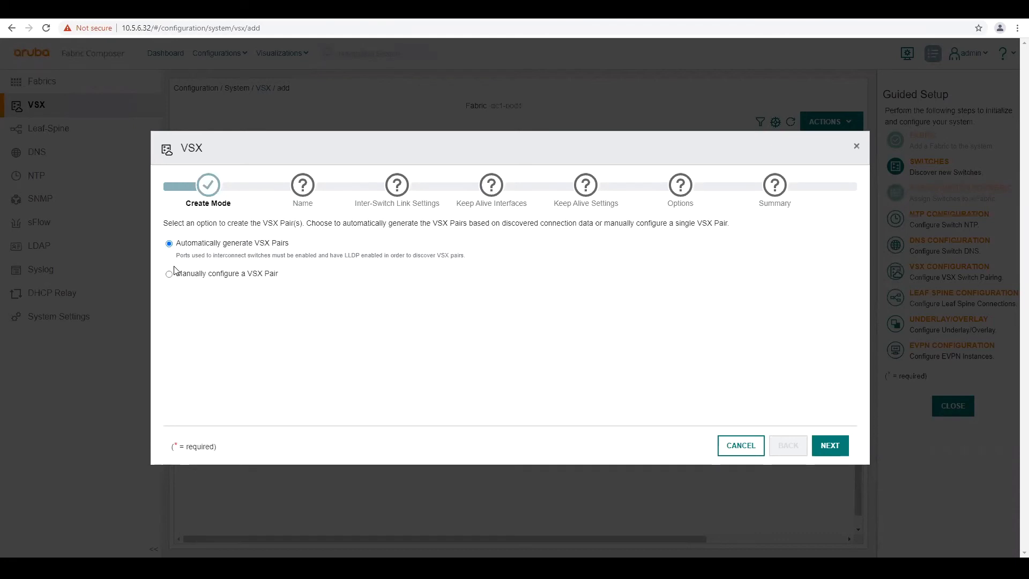
pyautogui.click(828, 447)
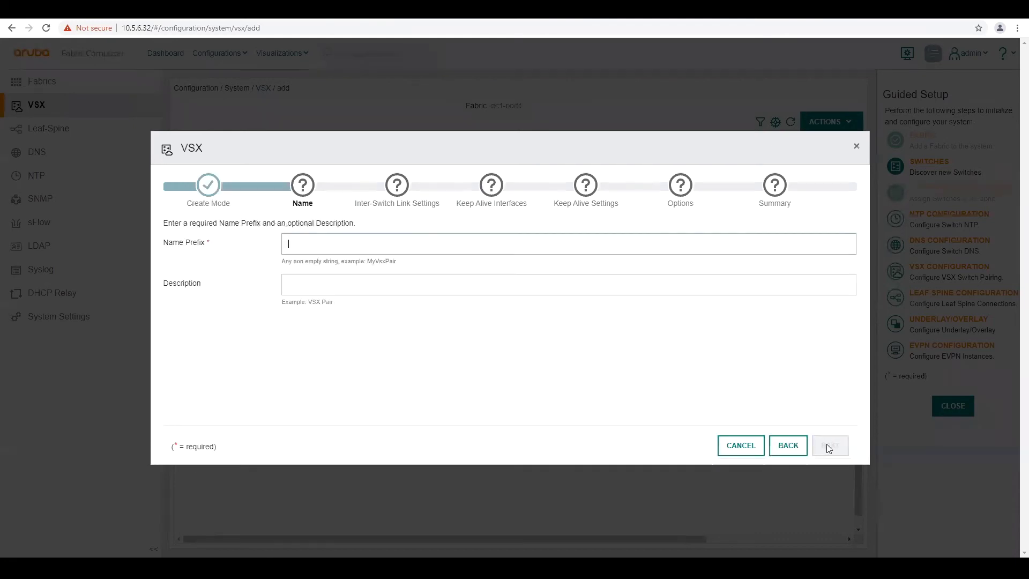
pyautogui.click(314, 241)
pyautogui.write('vsx-auto')
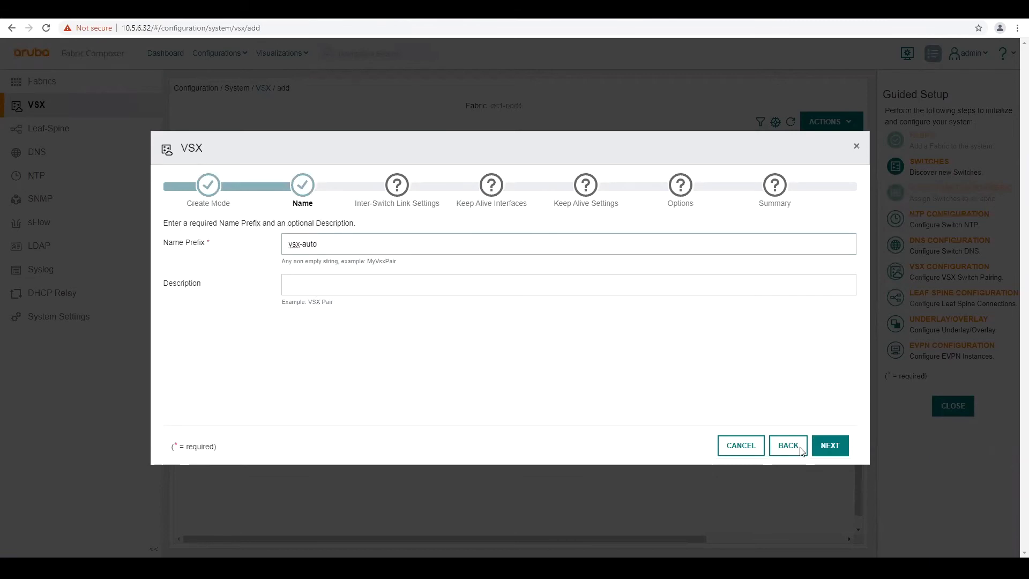
pyautogui.click(826, 447)
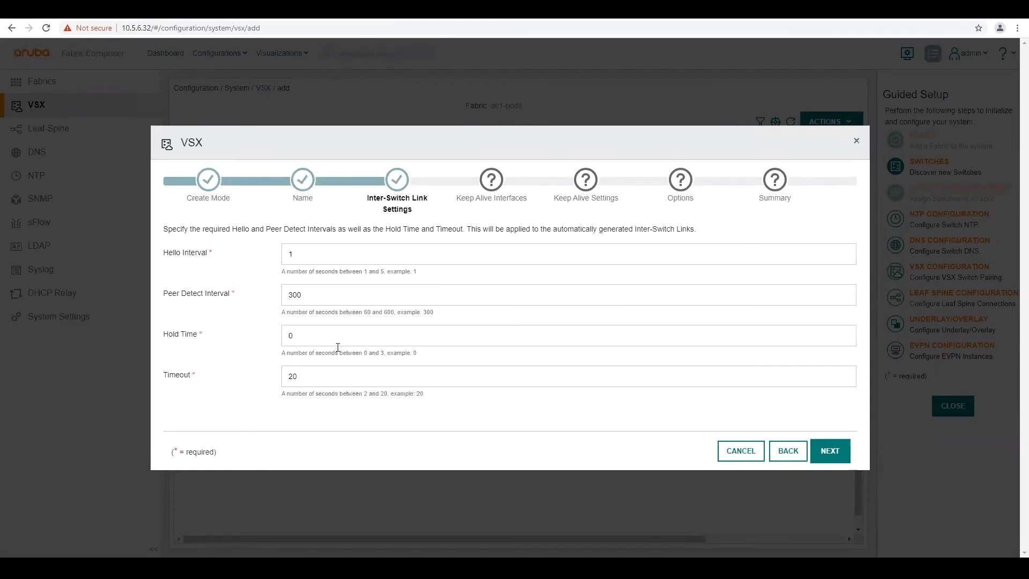
# Keep default ISL timers and set Point-to-Point keep-alive interfaces on 192.168.1.0/24
pyautogui.click(835, 455)
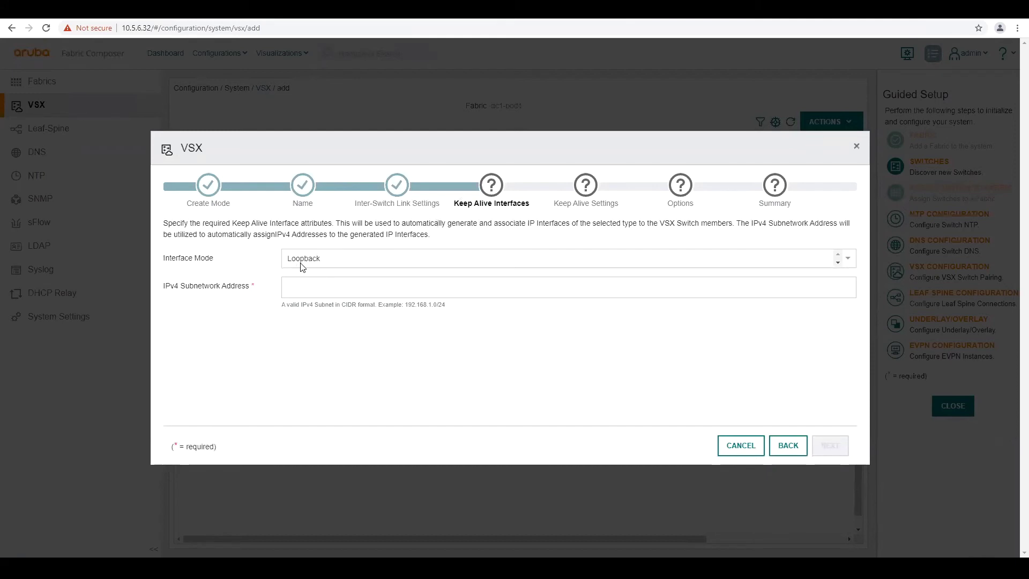
pyautogui.click(839, 267)
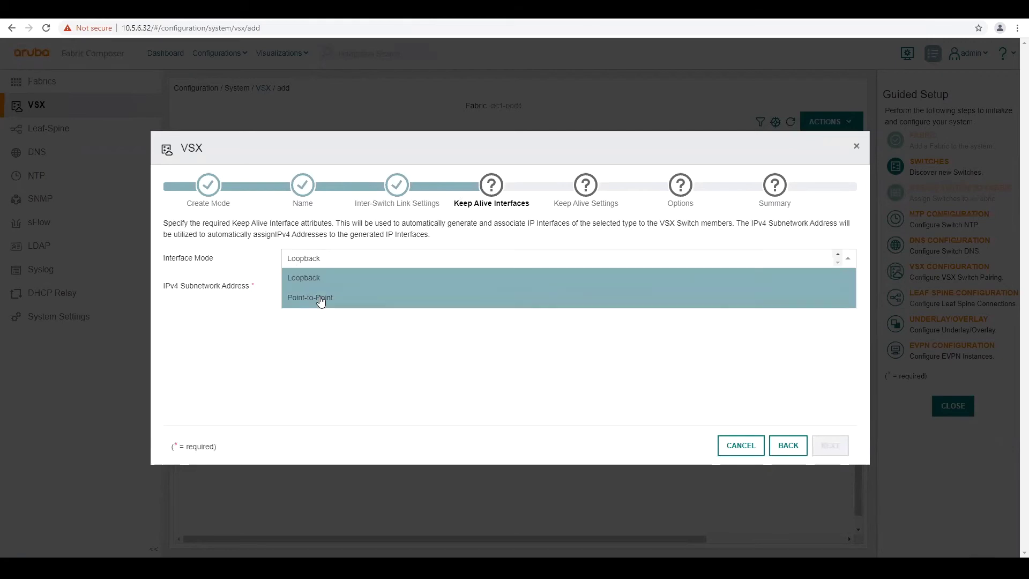
pyautogui.click(321, 298)
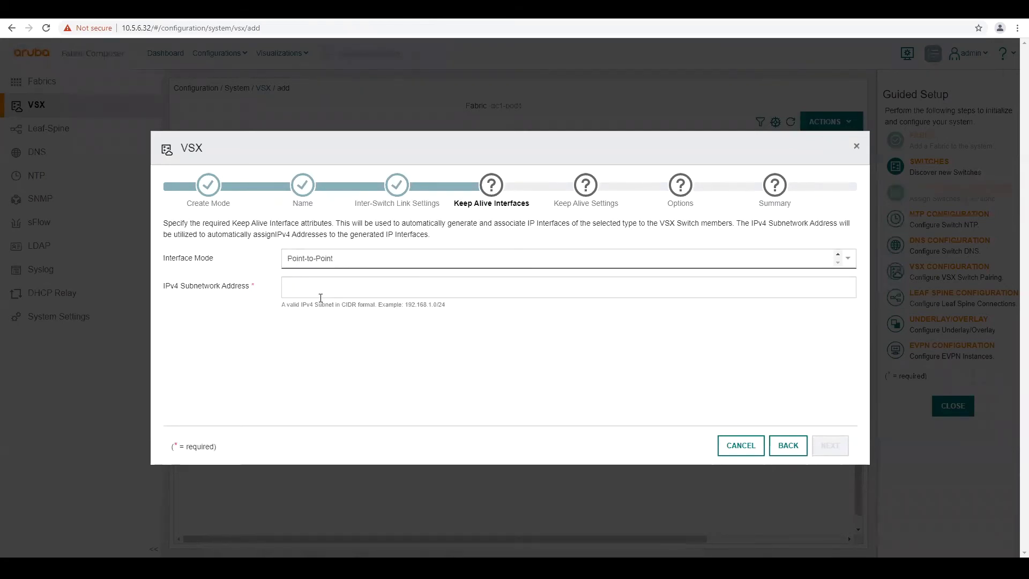
pyautogui.click(290, 290)
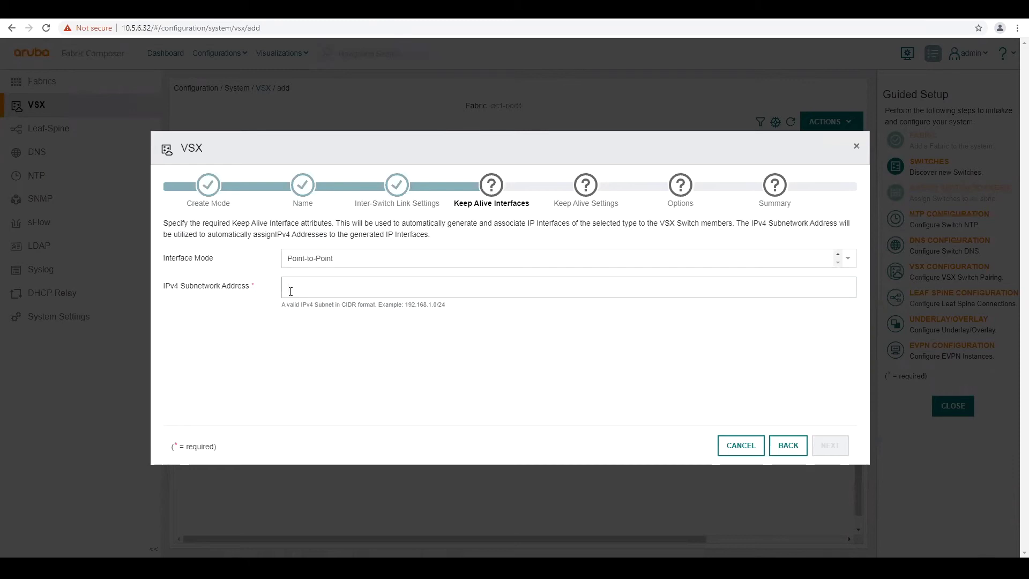
pyautogui.write('192.168.1.0')
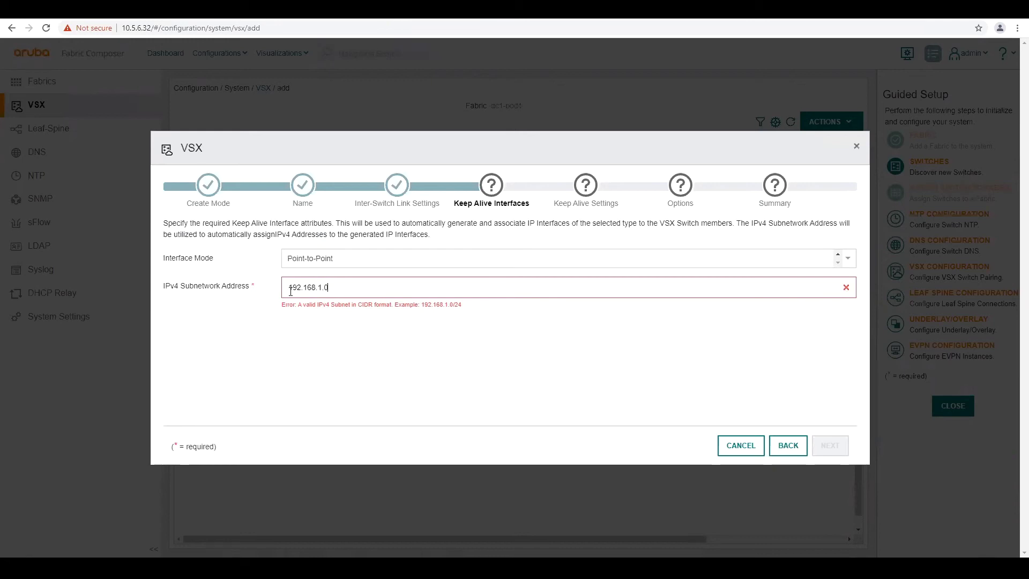
pyautogui.write('/24')
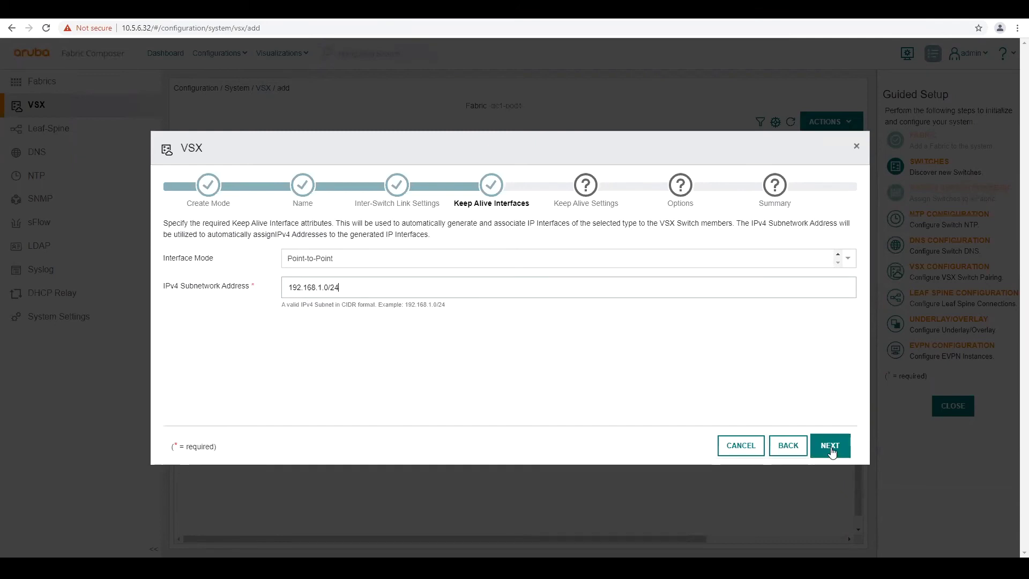
# Accept default keep-alive timers and options, review the summary, and apply to create both VSX pairs
pyautogui.click(831, 451)
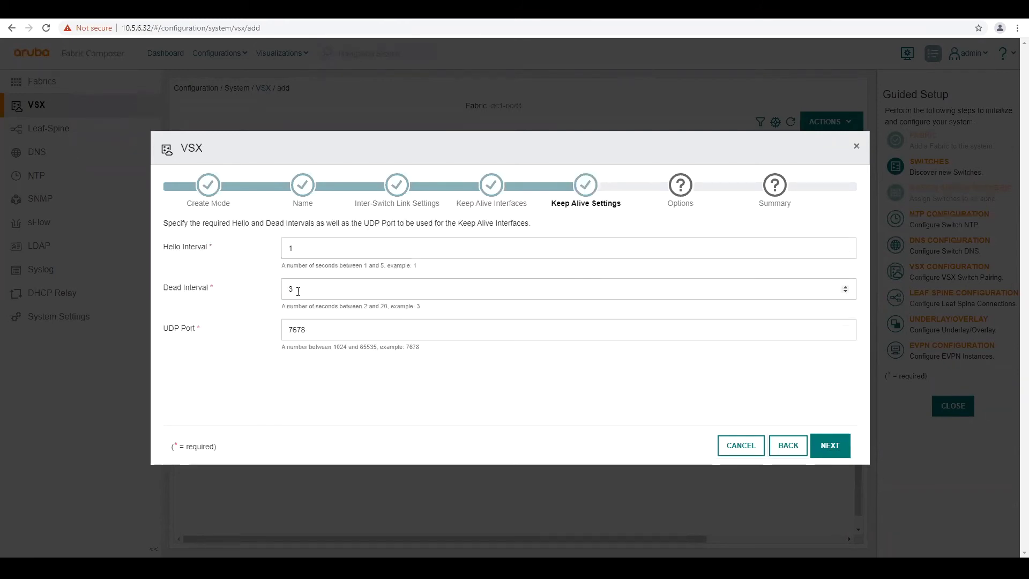
pyautogui.click(828, 449)
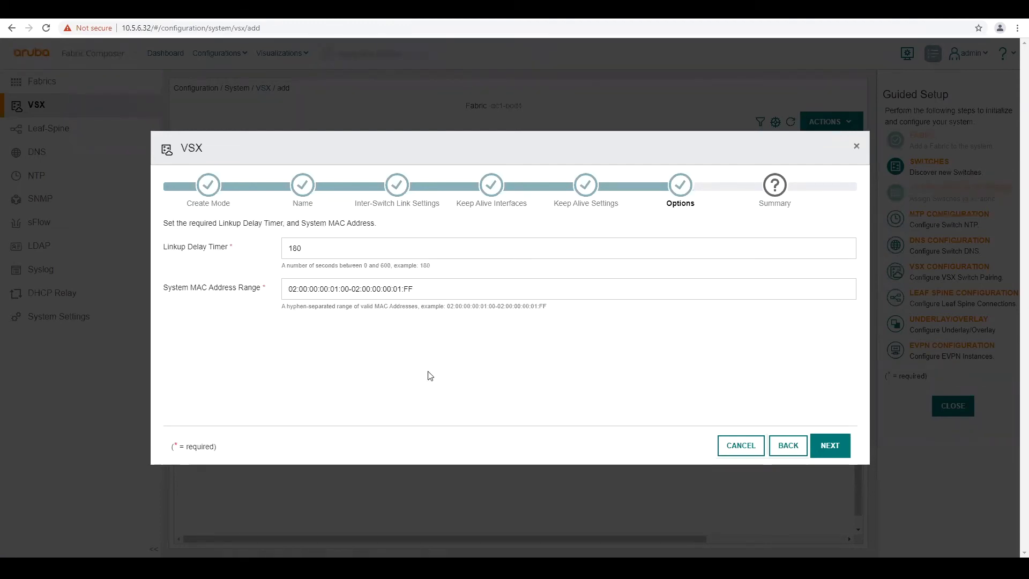
pyautogui.click(823, 445)
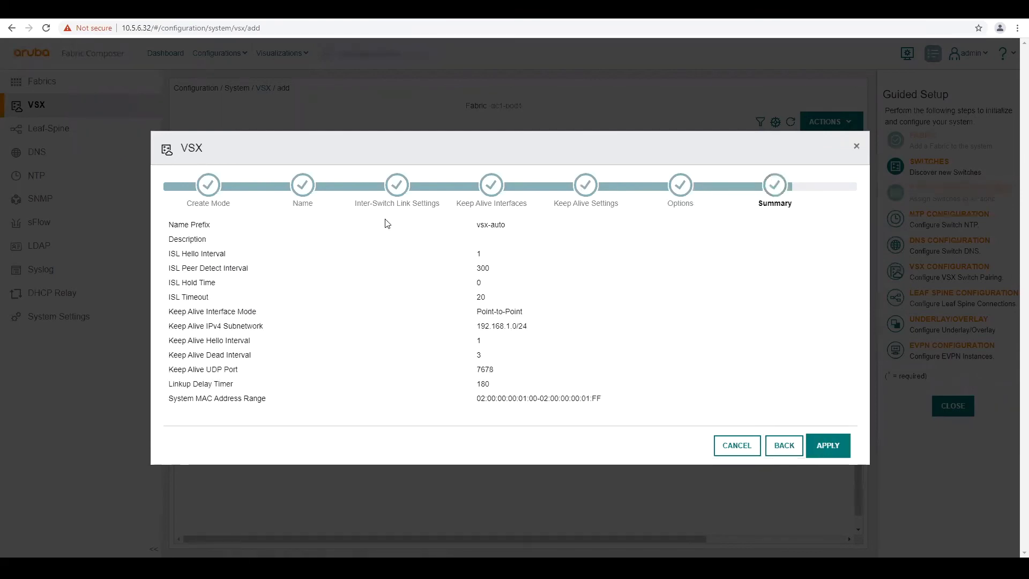
pyautogui.click(830, 446)
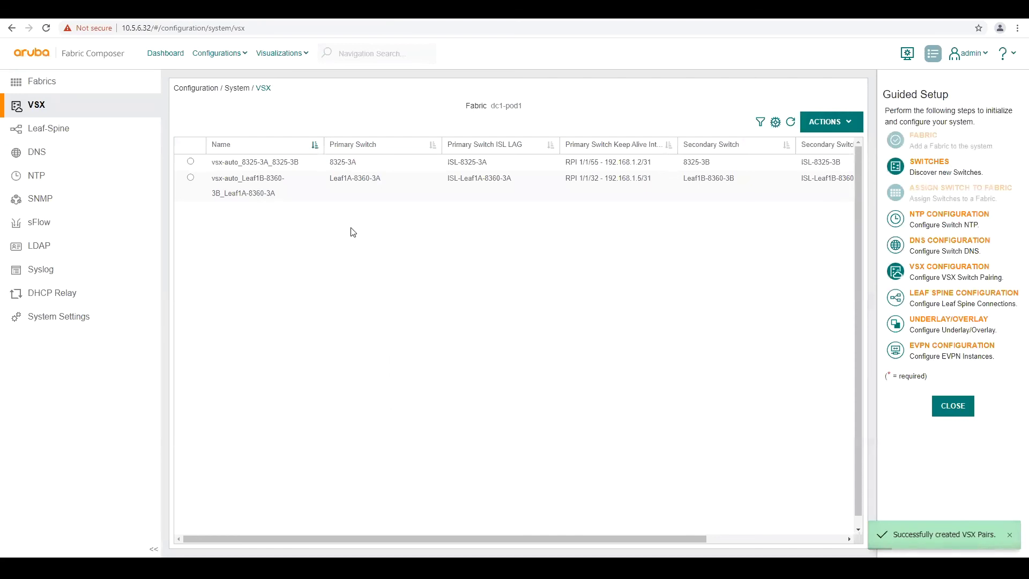
# Open the Networks visualization and rearrange 8325-3B and Leaf1B-8360-3B in the topology diagram
pyautogui.click(268, 60)
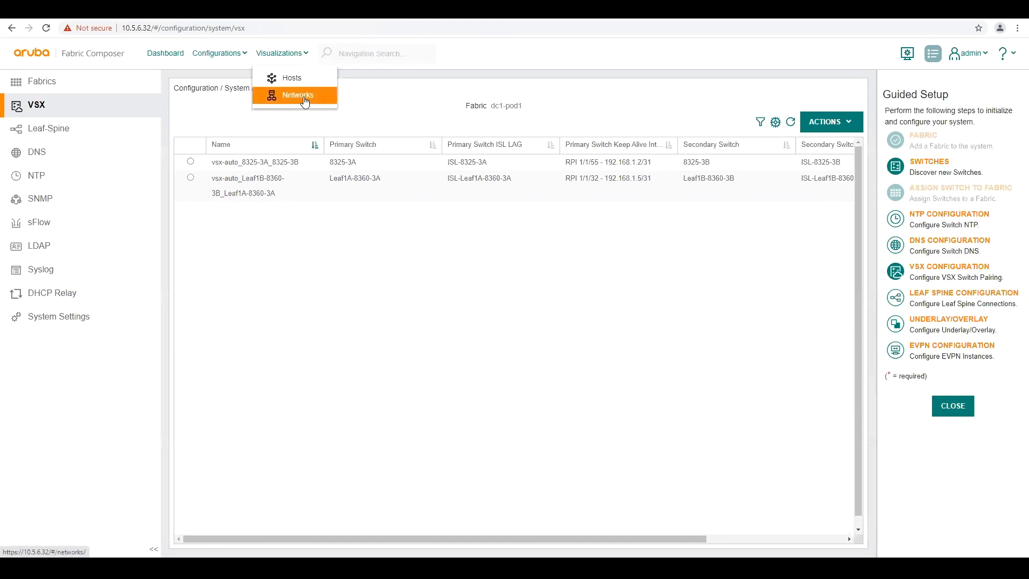
pyautogui.click(303, 98)
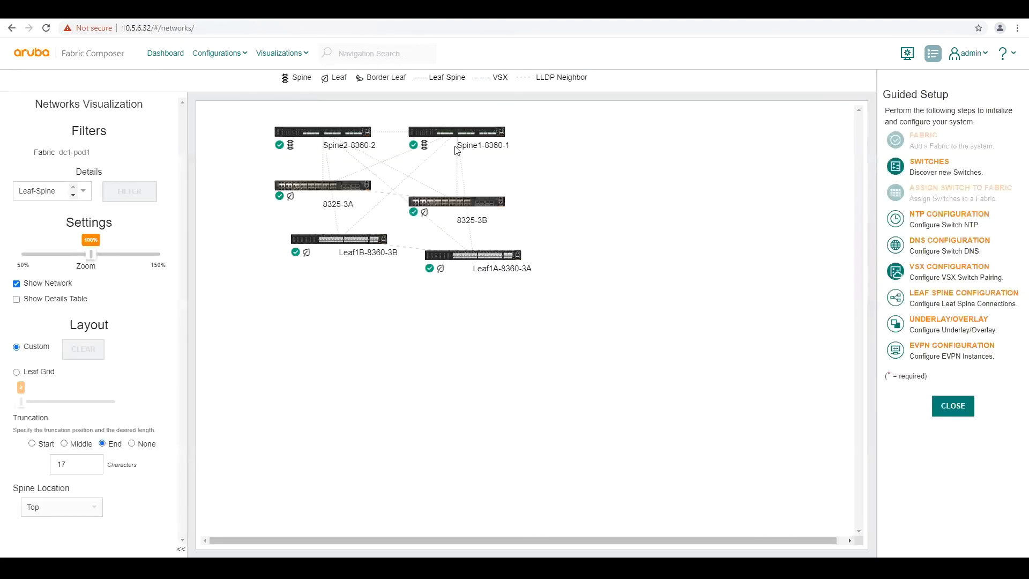
pyautogui.moveTo(441, 200)
pyautogui.moveTo(447, 204); pyautogui.dragTo(655, 200)
pyautogui.moveTo(332, 188)
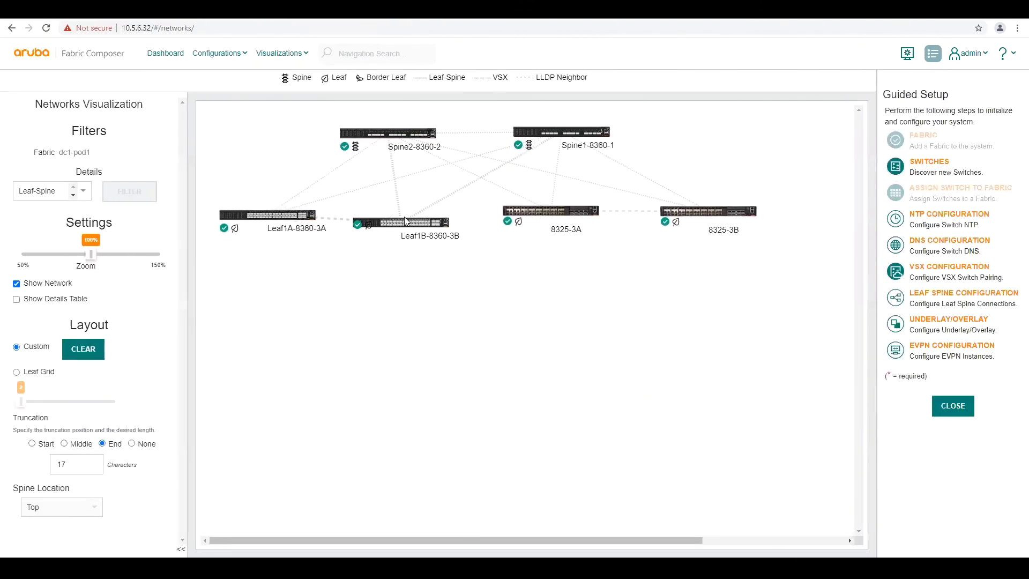
pyautogui.moveTo(404, 216); pyautogui.dragTo(407, 217)
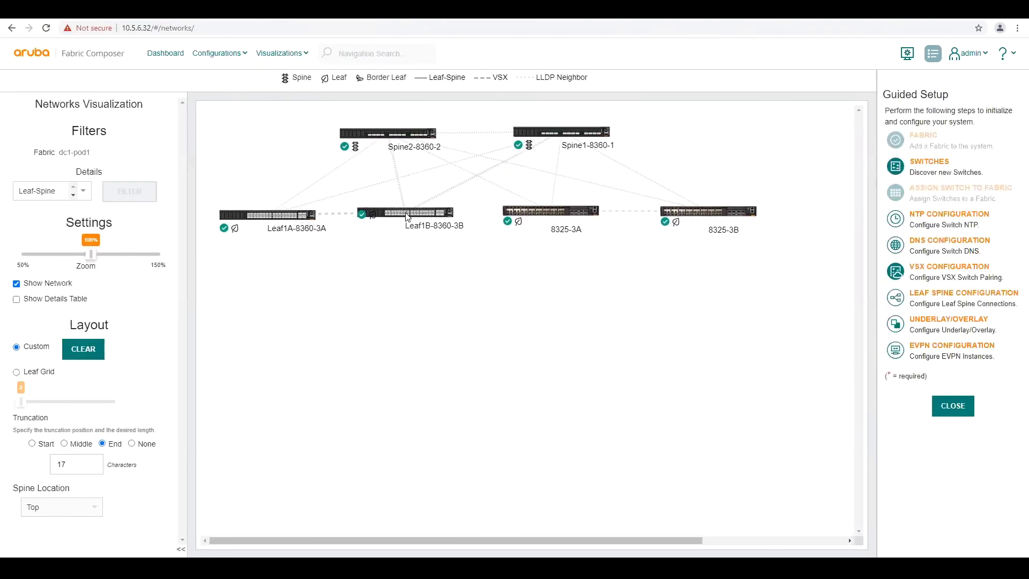
pyautogui.moveTo(408, 217)
pyautogui.moveTo(333, 213)
# Show VSX pair details in the table below the topology diagram
pyautogui.click(73, 194)
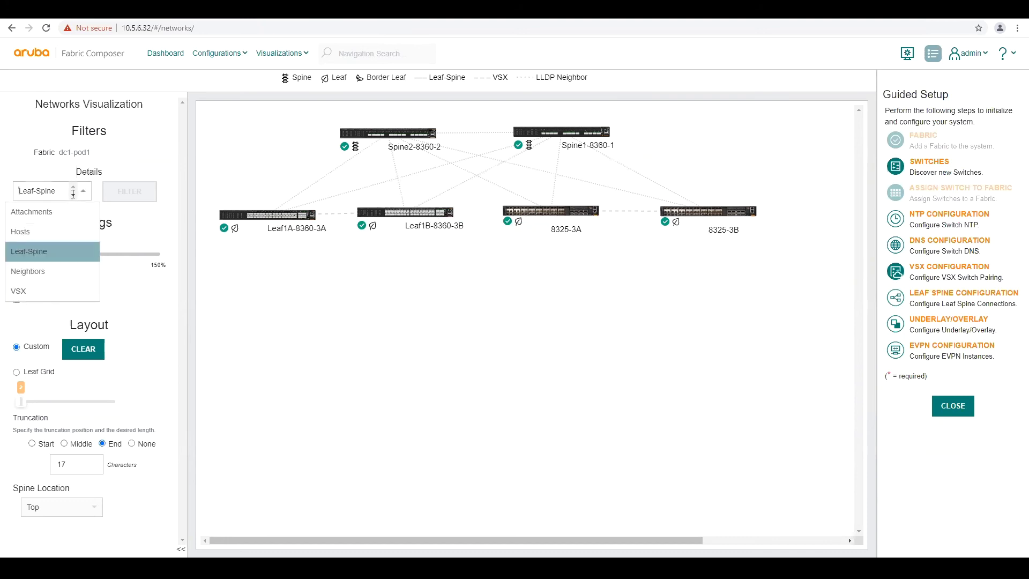
pyautogui.click(25, 298)
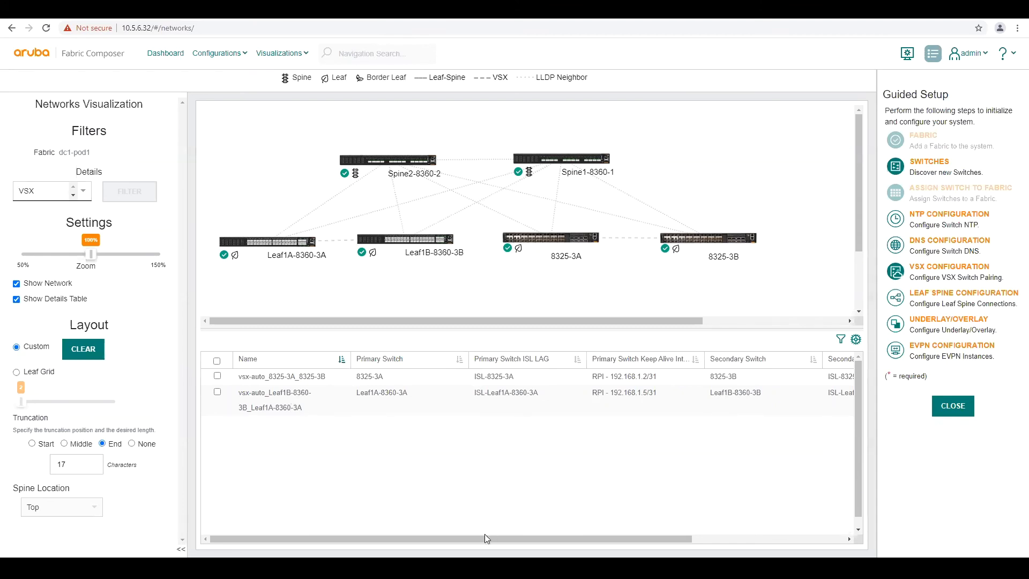
pyautogui.moveTo(475, 538); pyautogui.dragTo(685, 534)
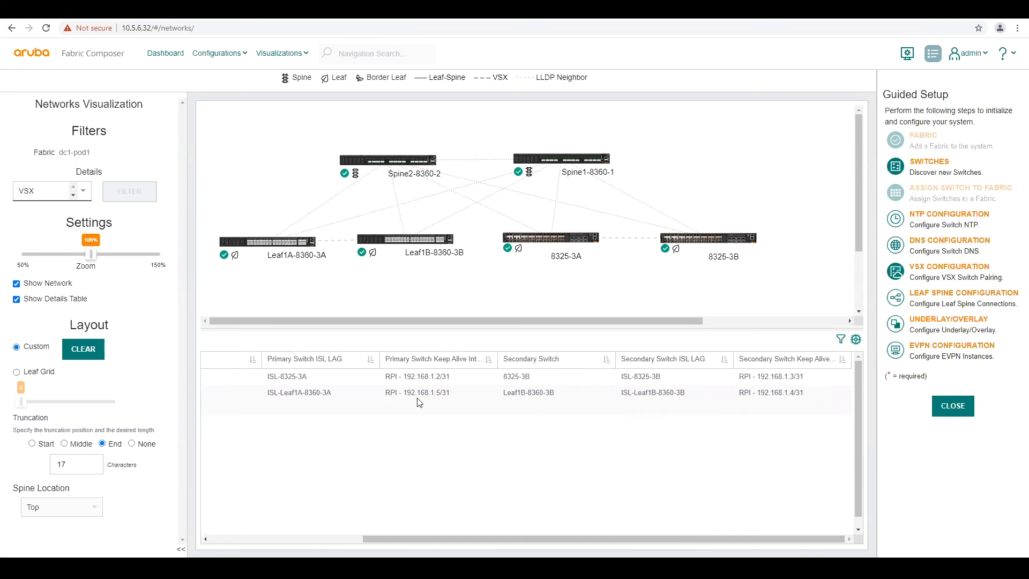
# Add the Primary Switch Operational, Peer Status Ready and Keep Alive Status columns
pyautogui.click(856, 341)
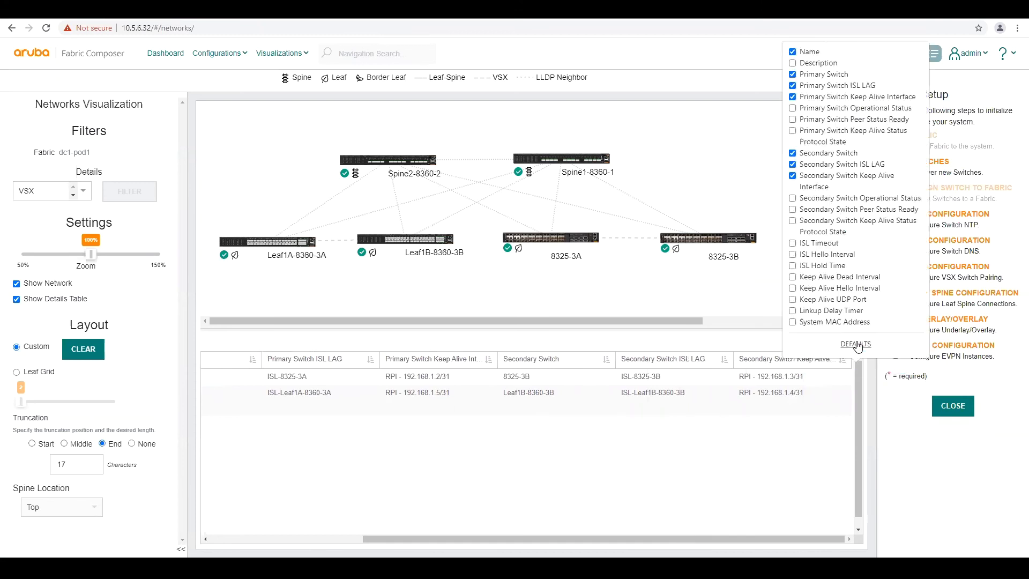
pyautogui.click(793, 108)
pyautogui.click(792, 120)
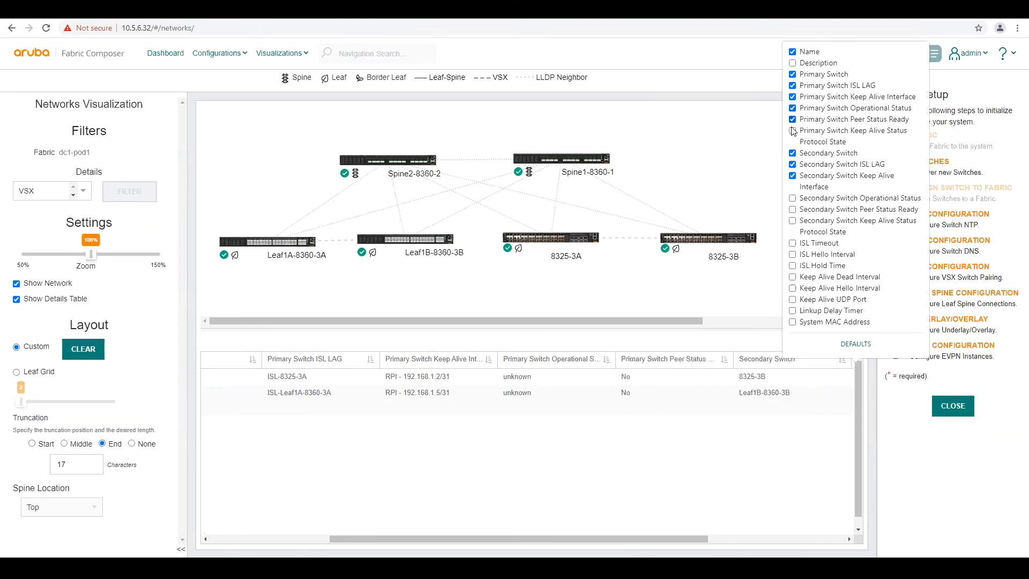
pyautogui.click(793, 131)
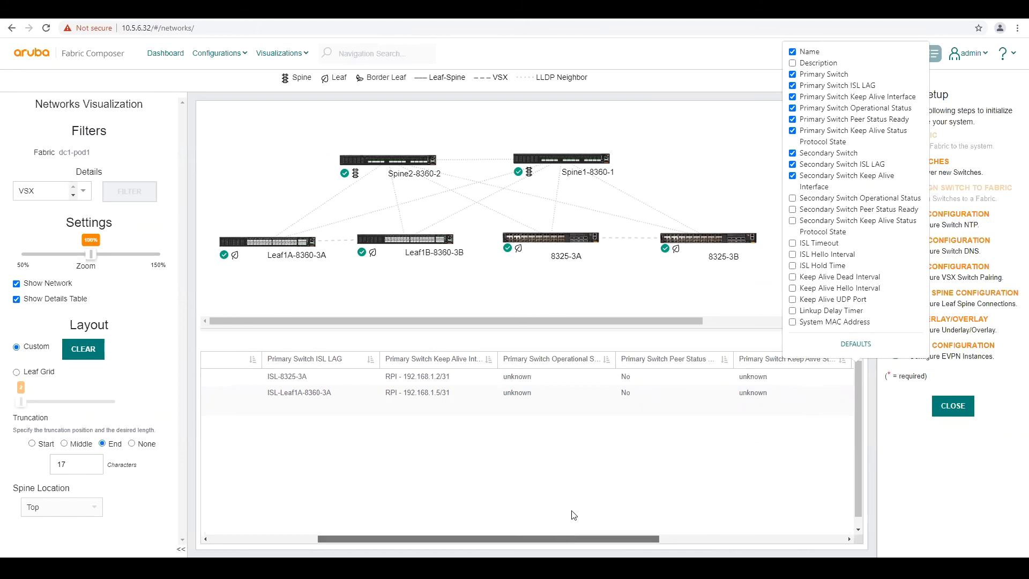
pyautogui.click(482, 536)
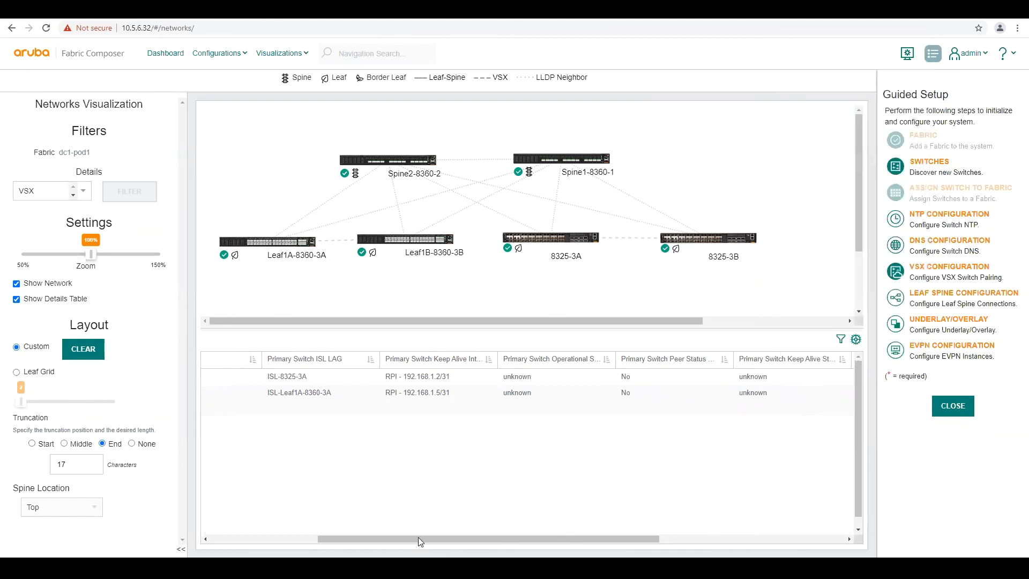
pyautogui.moveTo(337, 538); pyautogui.dragTo(248, 528)
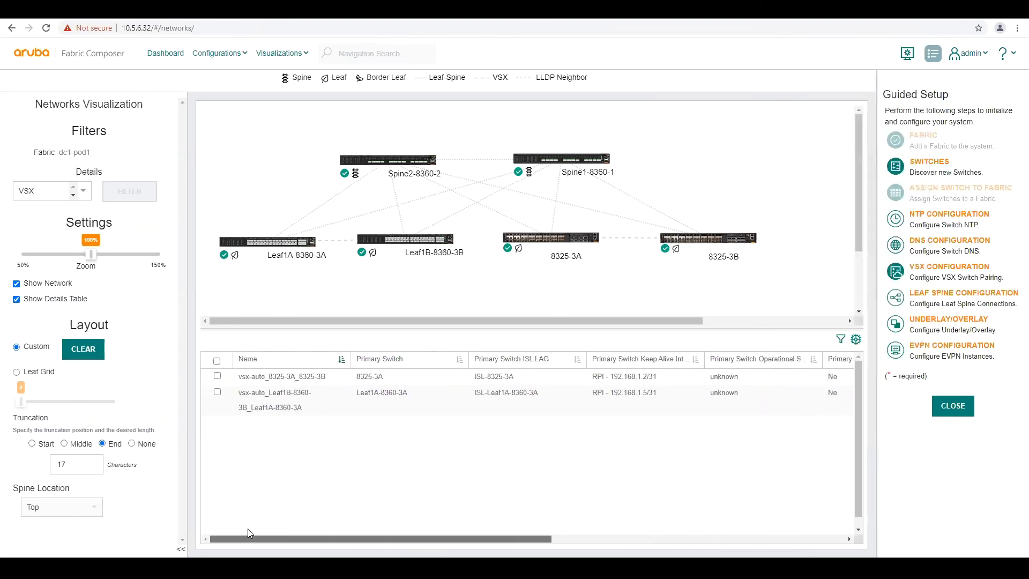
# Reload the page and scroll the table to confirm both pairs are operational and in sync
pyautogui.click(46, 30)
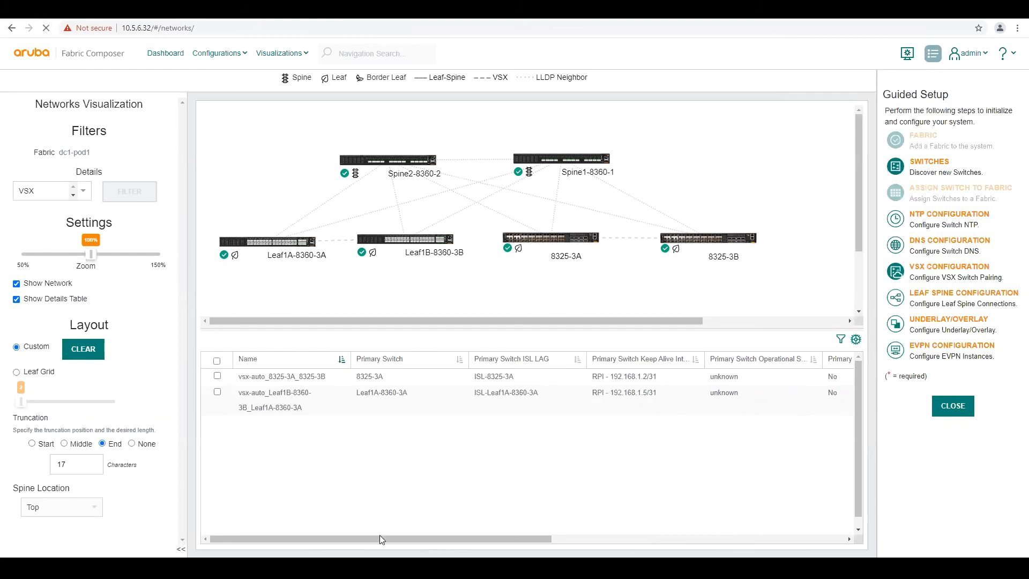
pyautogui.moveTo(380, 534); pyautogui.dragTo(407, 535)
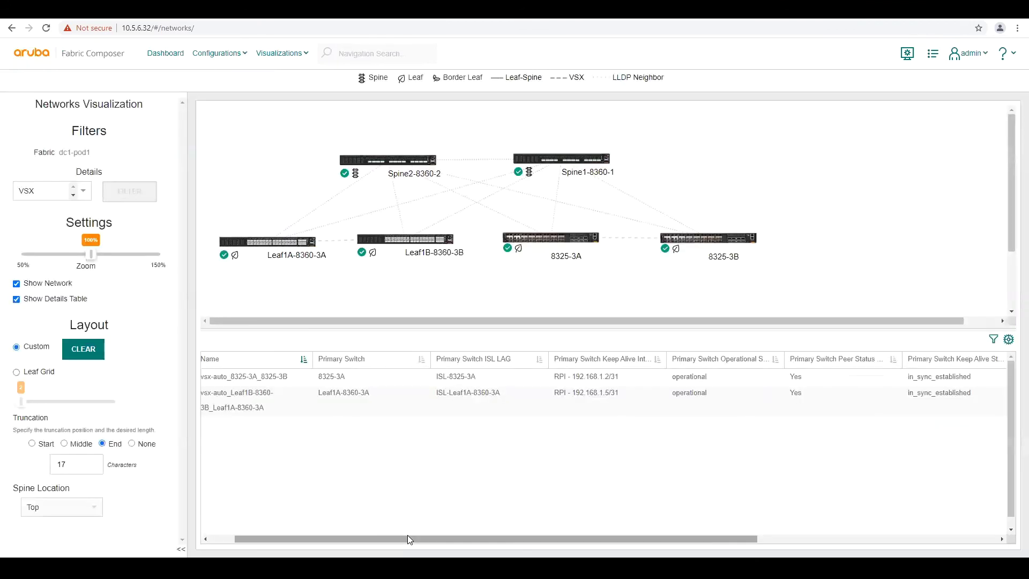
pyautogui.moveTo(433, 537); pyautogui.dragTo(525, 541)
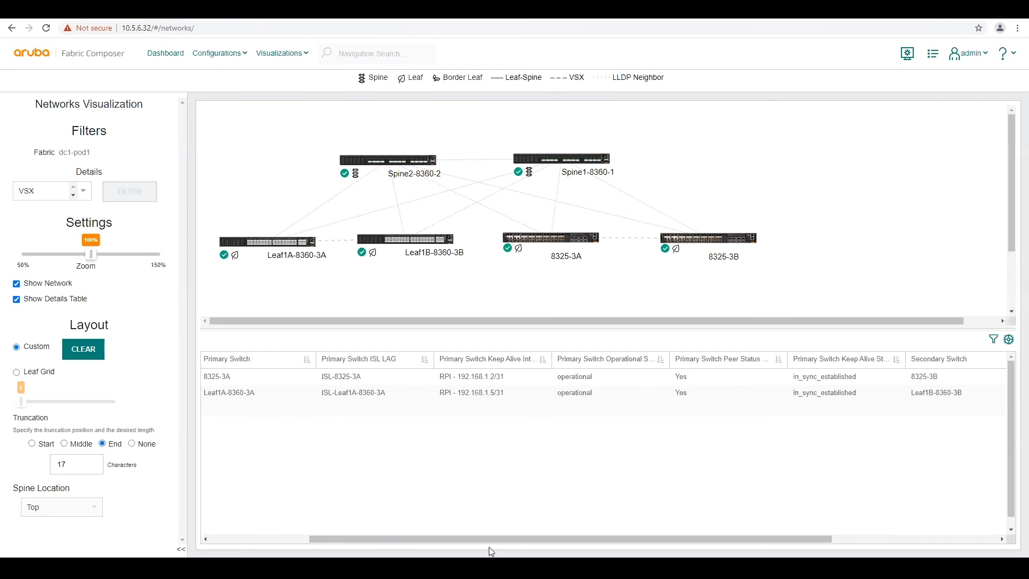
pyautogui.moveTo(485, 536); pyautogui.dragTo(574, 535)
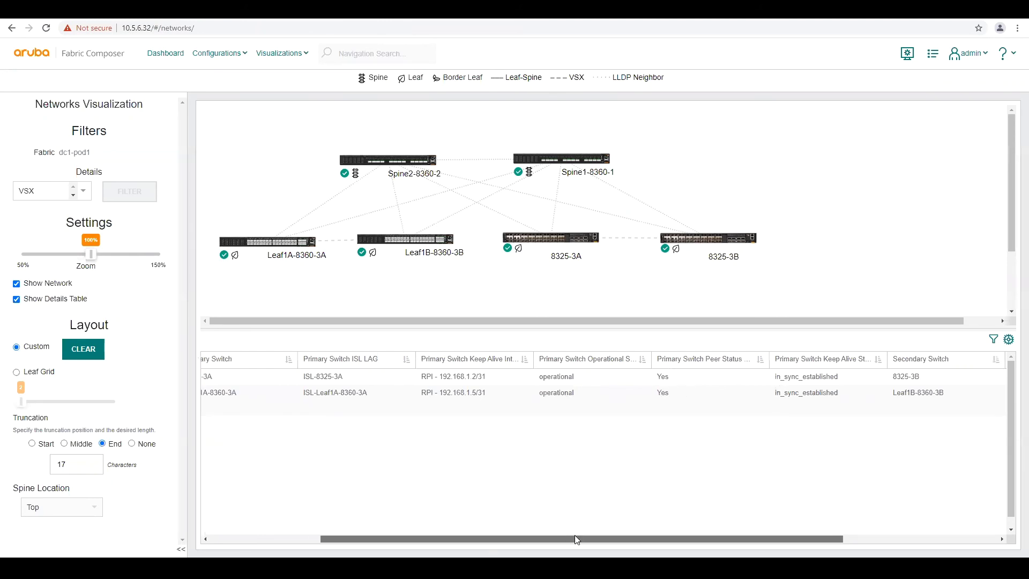
# Reopen the Guided Setup step list beside the network view
pyautogui.click(932, 54)
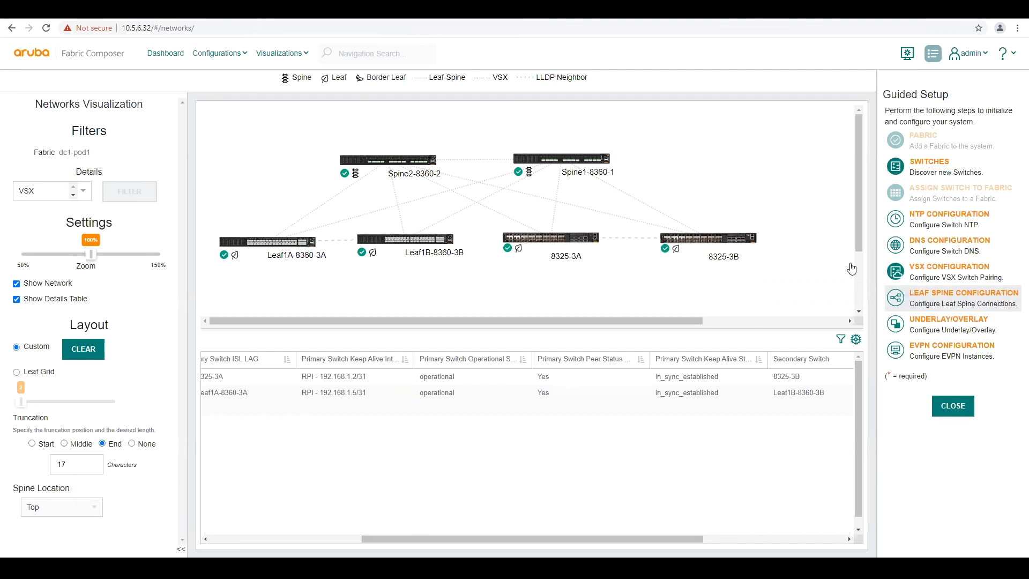
# Set up automatic leaf-spine pairs with prefix leaf-spine and IPv4 subnet 192.168.3.0/24, reaching Summary
pyautogui.moveTo(415, 238)
pyautogui.click(924, 304)
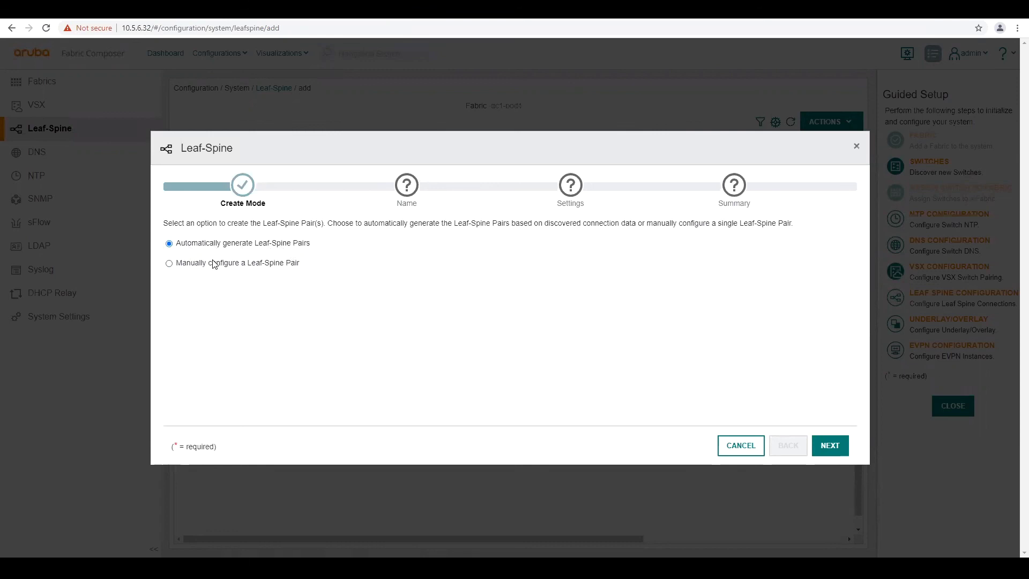
pyautogui.click(827, 447)
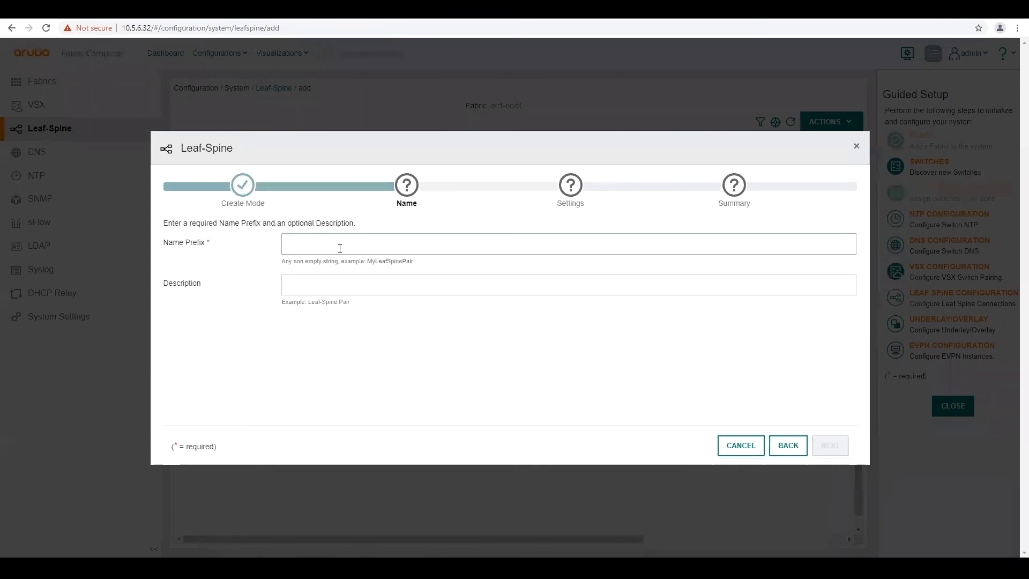
pyautogui.write('lea')
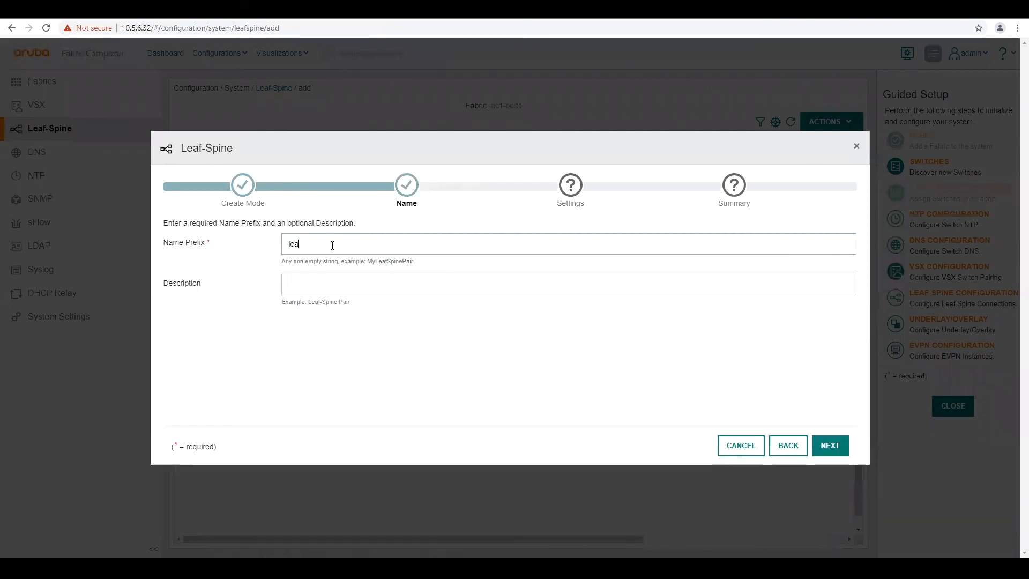
pyautogui.write('f-spine')
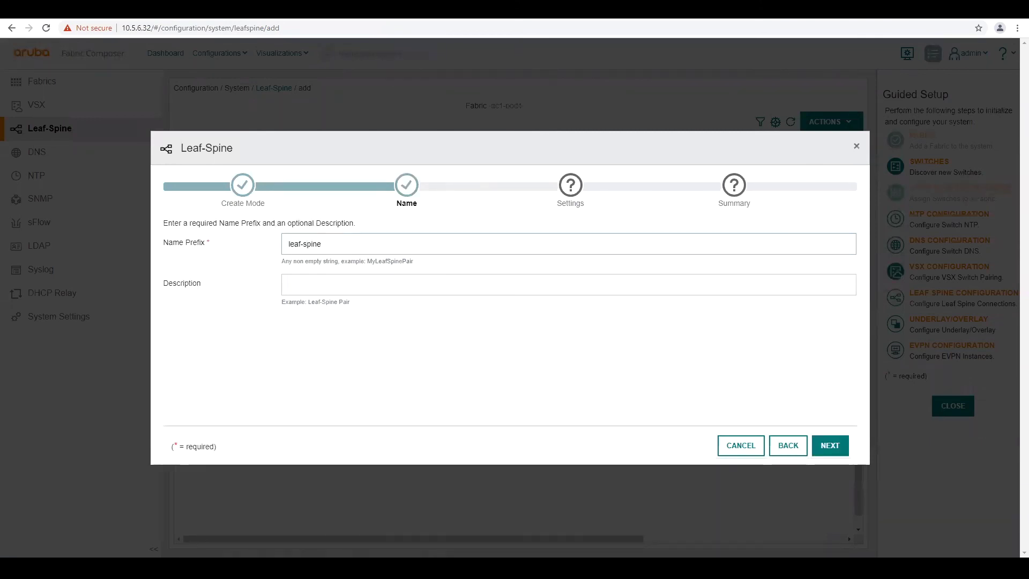
pyautogui.click(830, 447)
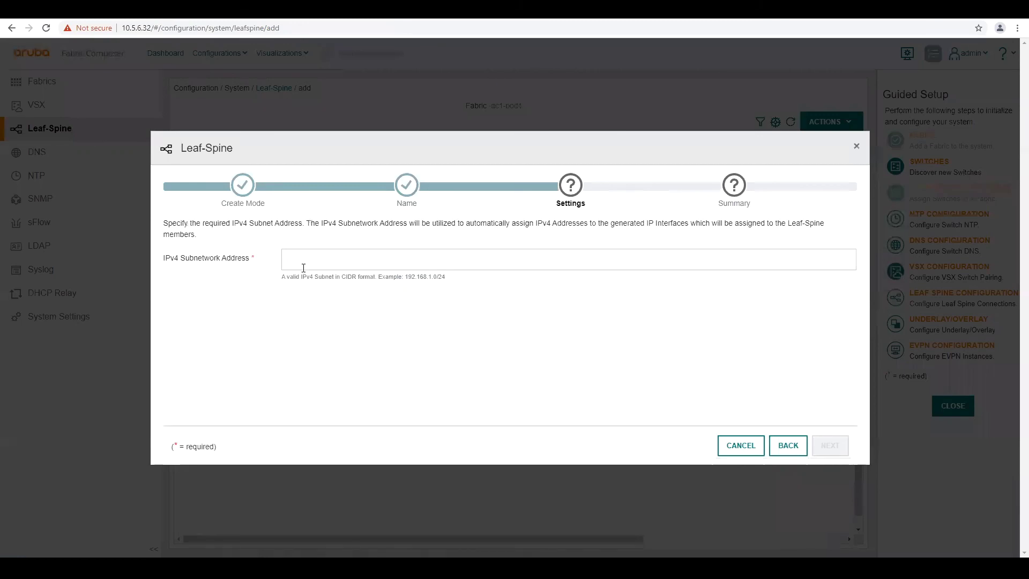
pyautogui.click(307, 259)
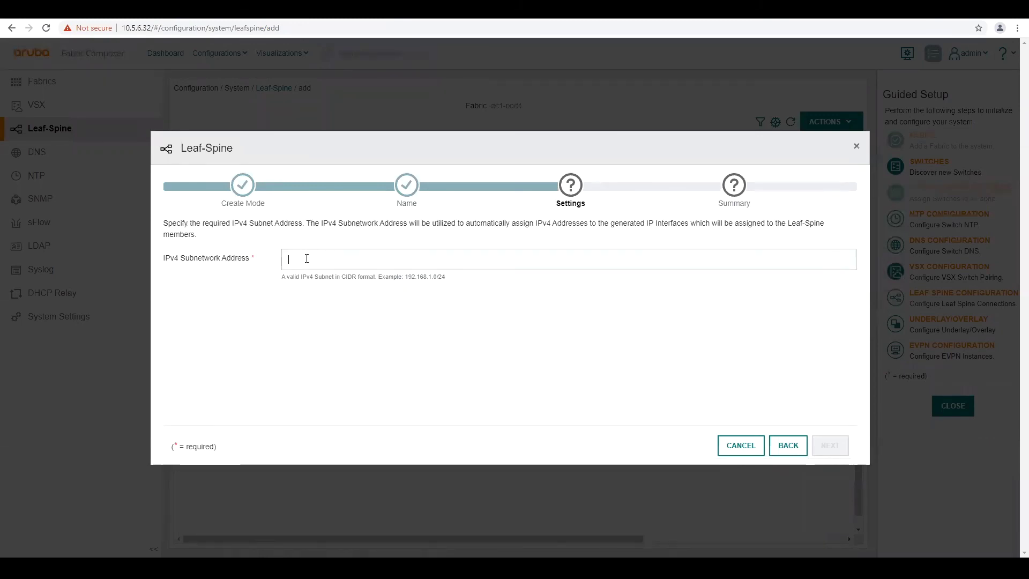
pyautogui.write('192.168.3.0')
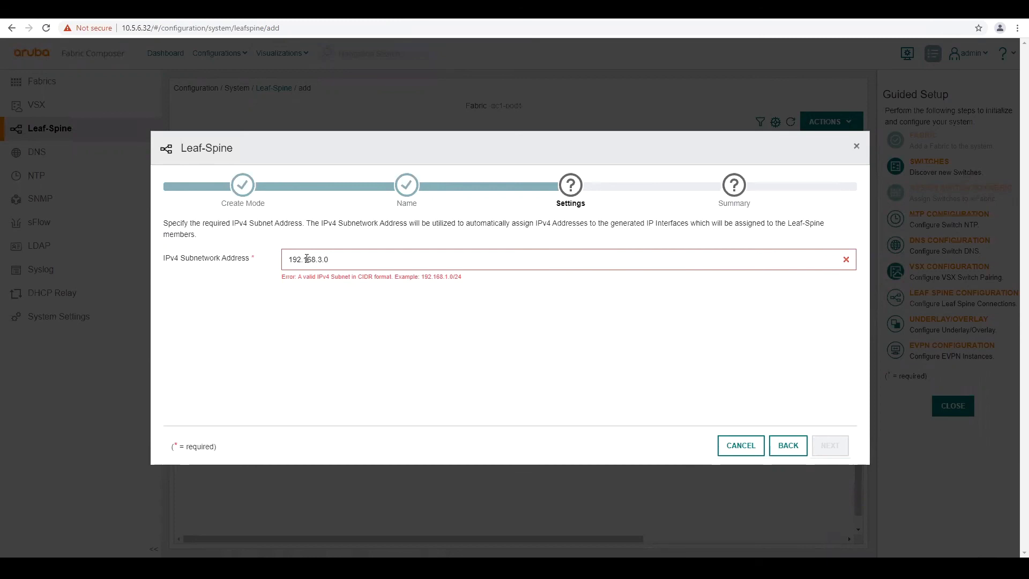
pyautogui.write('/24')
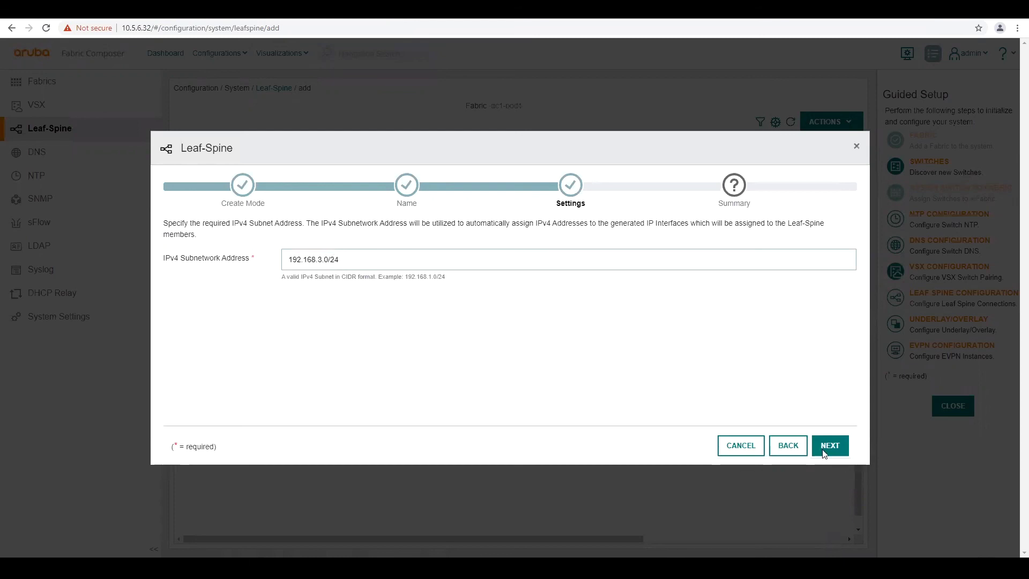
pyautogui.click(823, 453)
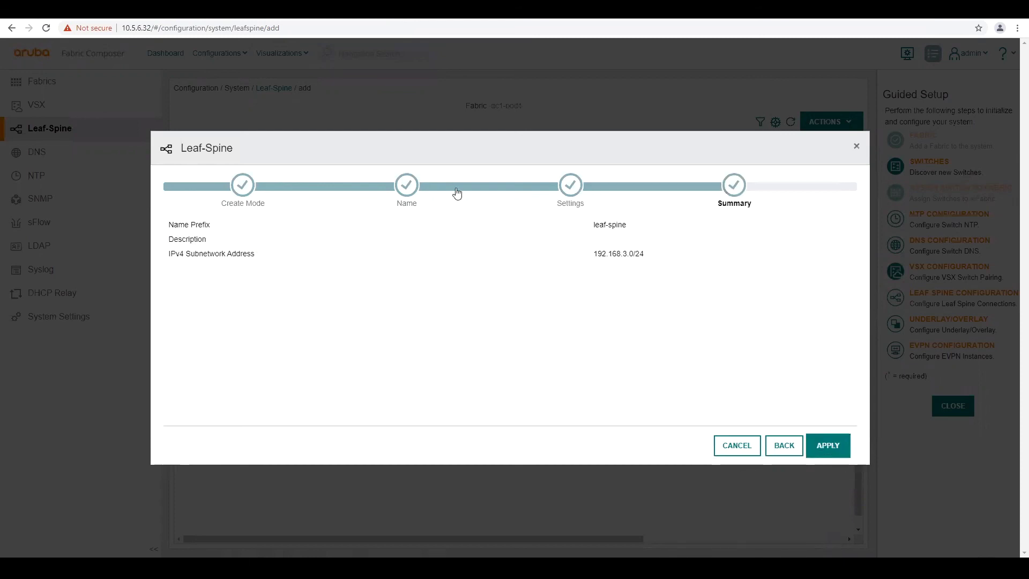
# Apply the Leaf-Spine summary to create eight spine-to-leaf links
pyautogui.click(829, 449)
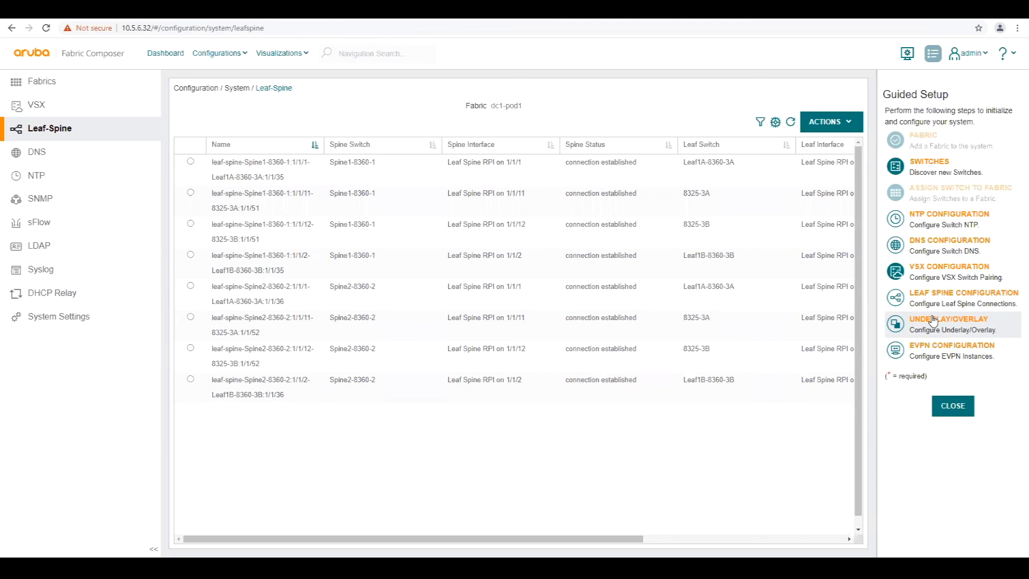
# Start the Underlay/Overlay configuration from Guided Setup
pyautogui.click(933, 321)
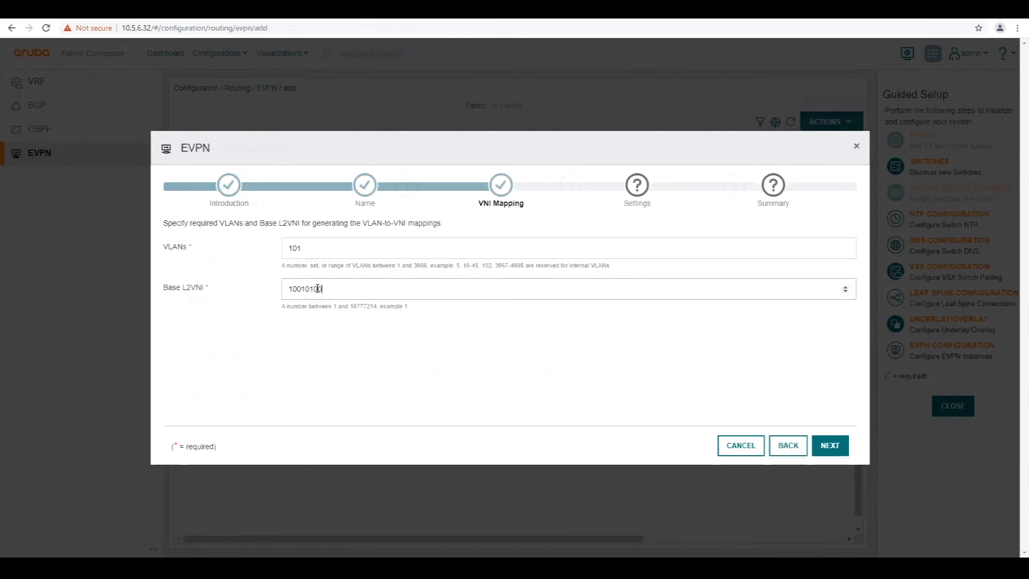